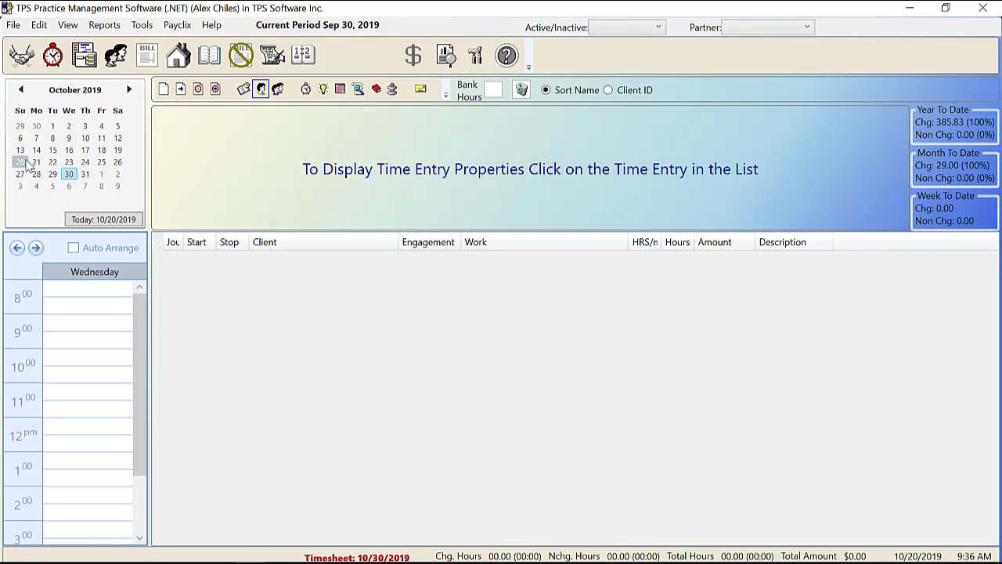
# Add a new time entry on the October 20, 2019 timesheet for the client ABC Co
pyautogui.click(24, 162)
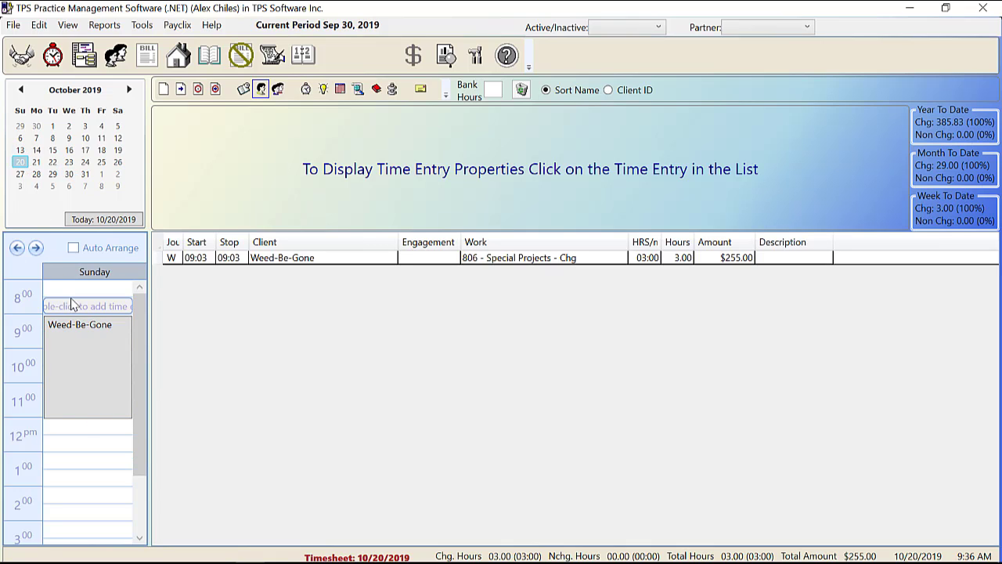
pyautogui.click(163, 91)
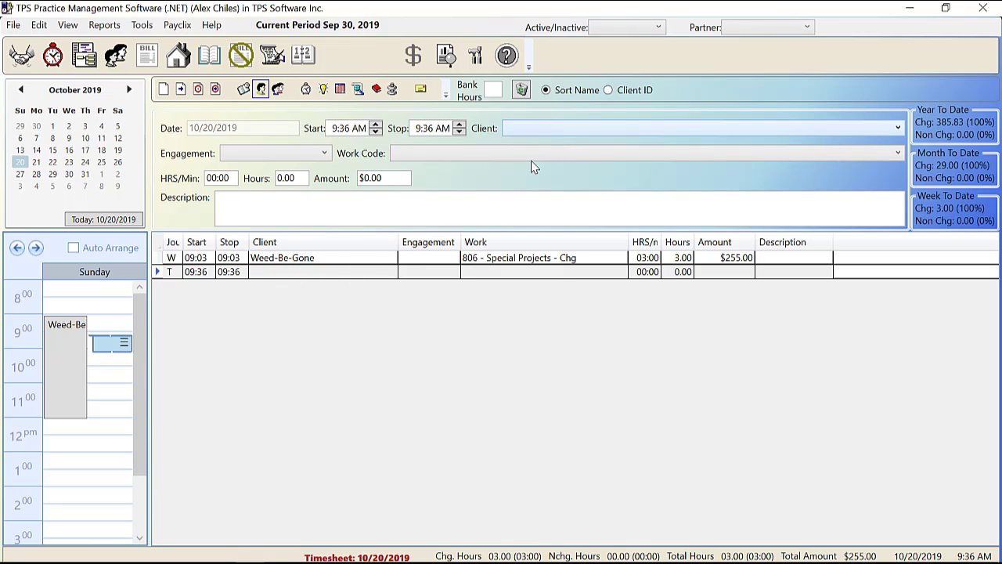
pyautogui.click(548, 130)
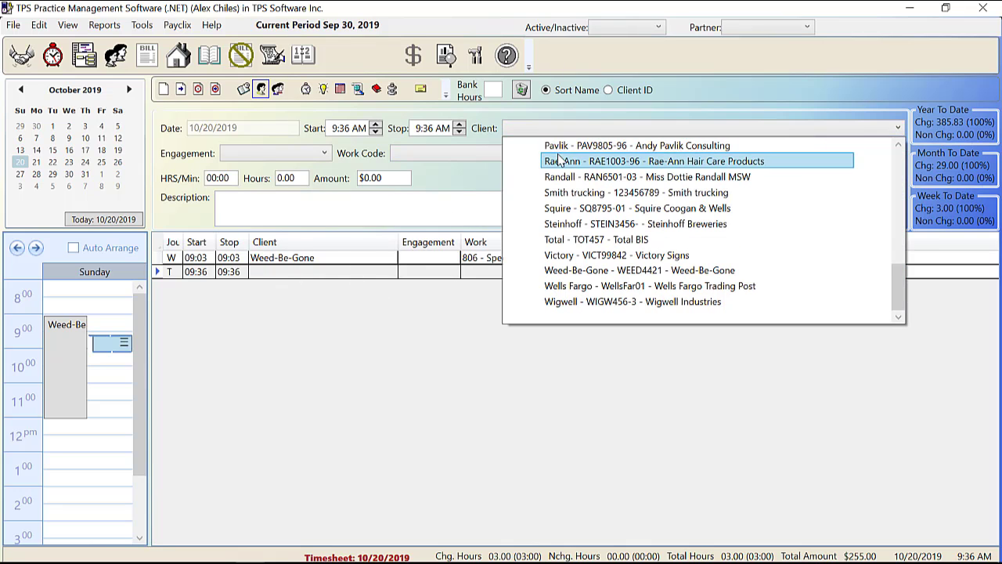
pyautogui.click(555, 145)
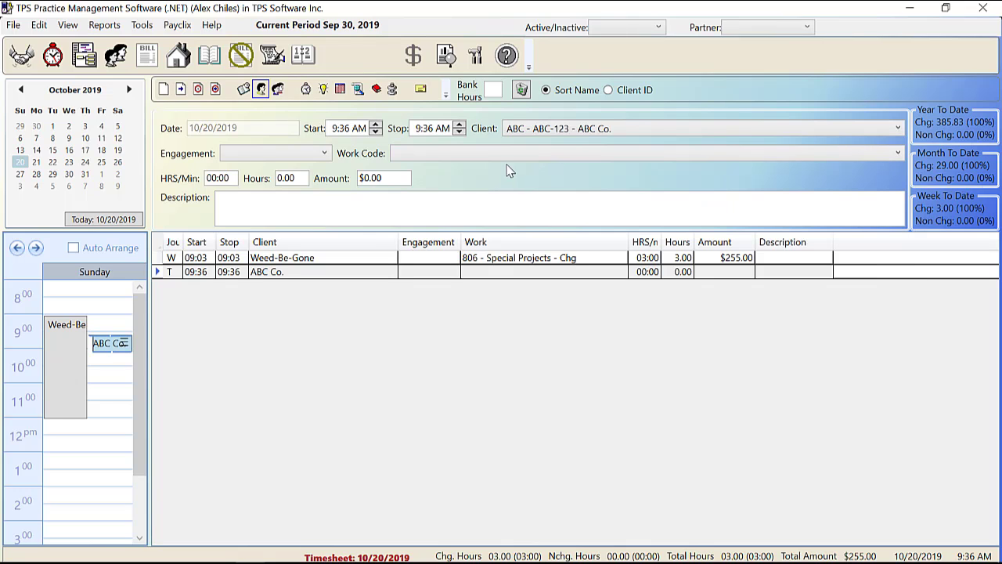
# Set the ABC Co. entry's work code to 407 - Payroll Processing and its hours to 4
pyautogui.click(502, 156)
pyautogui.scroll(-10, 509, 216)
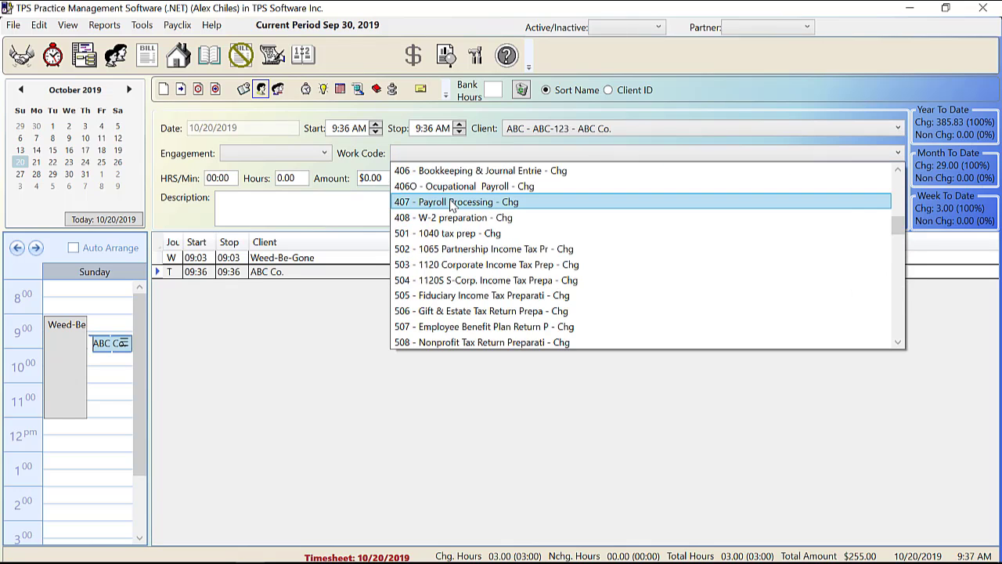
pyautogui.click(445, 201)
pyautogui.moveTo(302, 178); pyautogui.dragTo(263, 179)
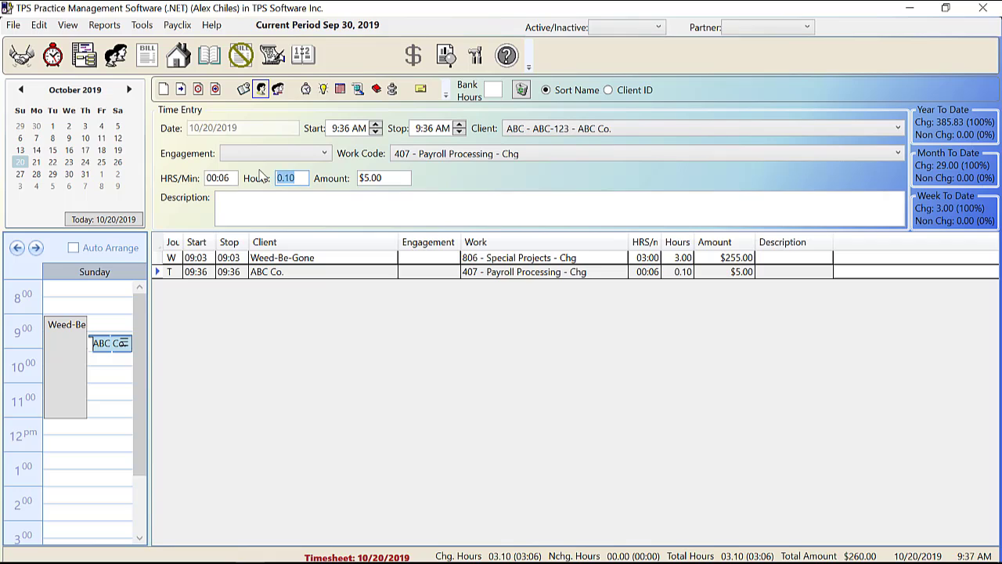
pyautogui.write('4')
pyautogui.click(311, 206)
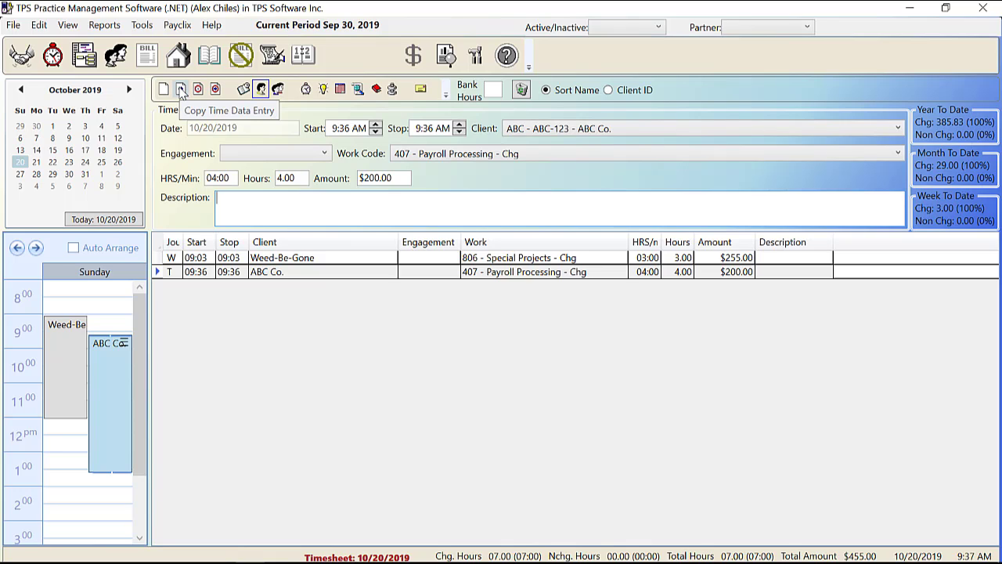
# Make three copies of the ABC Co. payroll processing time entry
pyautogui.click(274, 274)
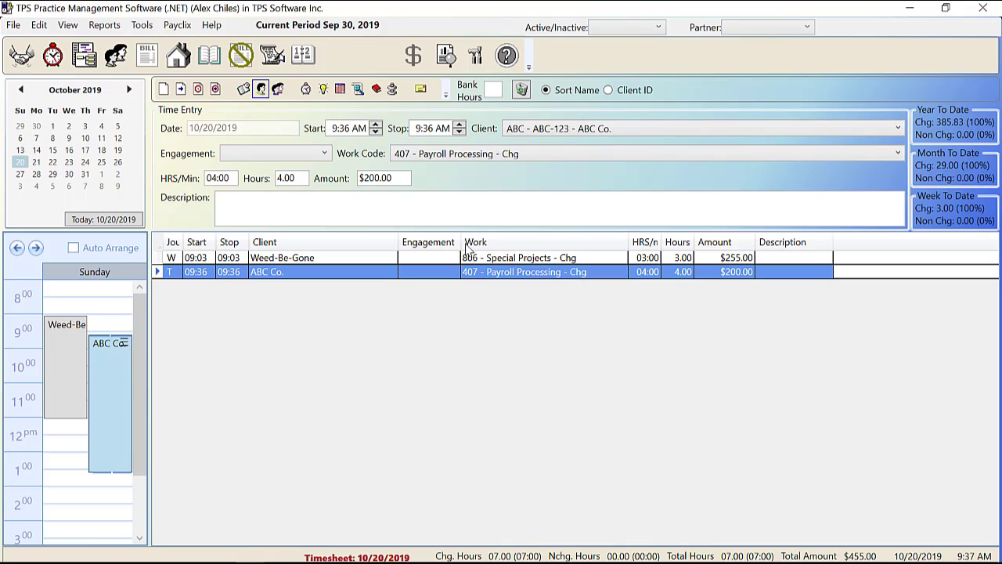
pyautogui.click(180, 89)
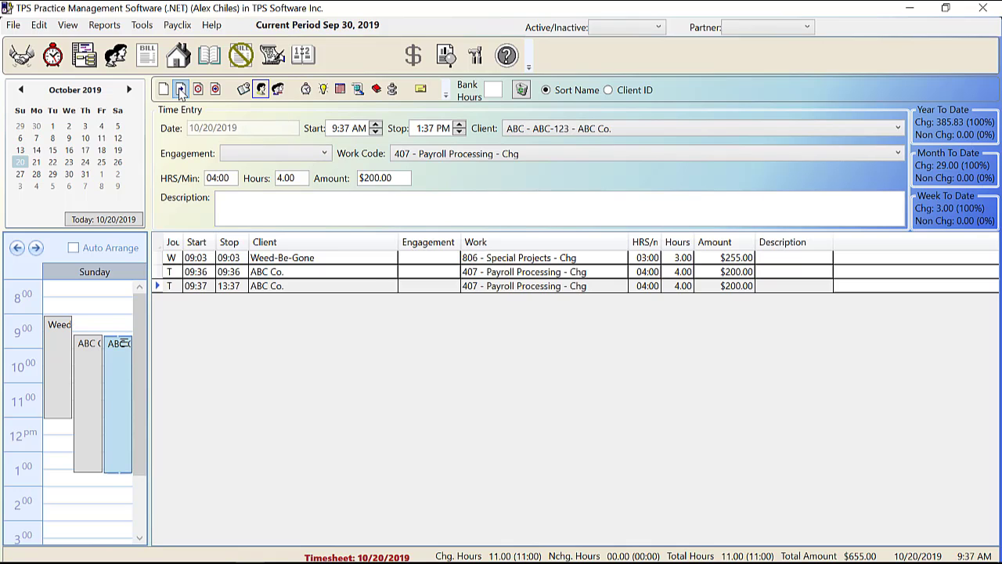
pyautogui.click(181, 89)
pyautogui.click(180, 89)
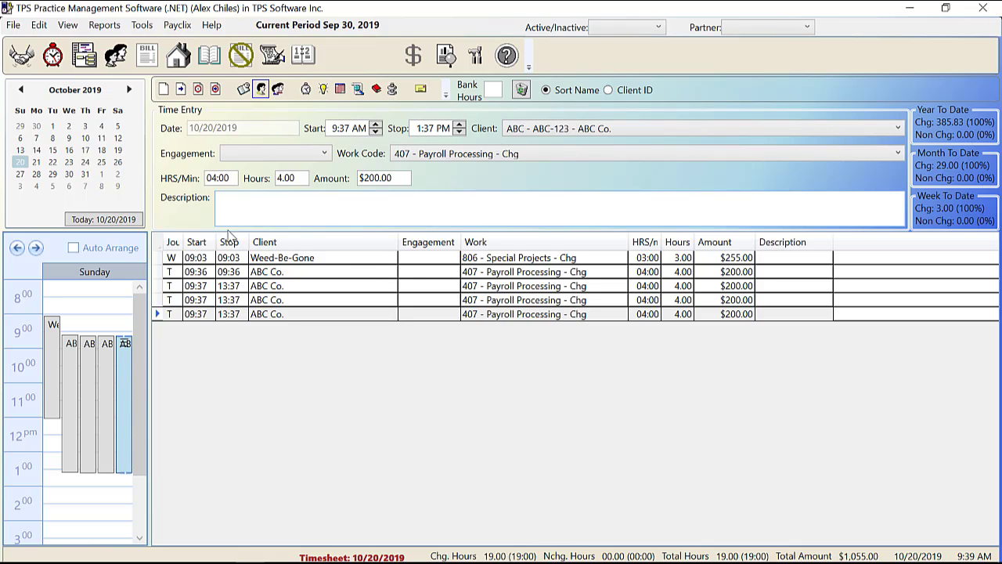
# Reassign the first three ABC Co. entries to Cottonwood Industries, Dallas Automobile Assn and Downtown Lock'n Key Ltd, in that order
pyautogui.click(282, 274)
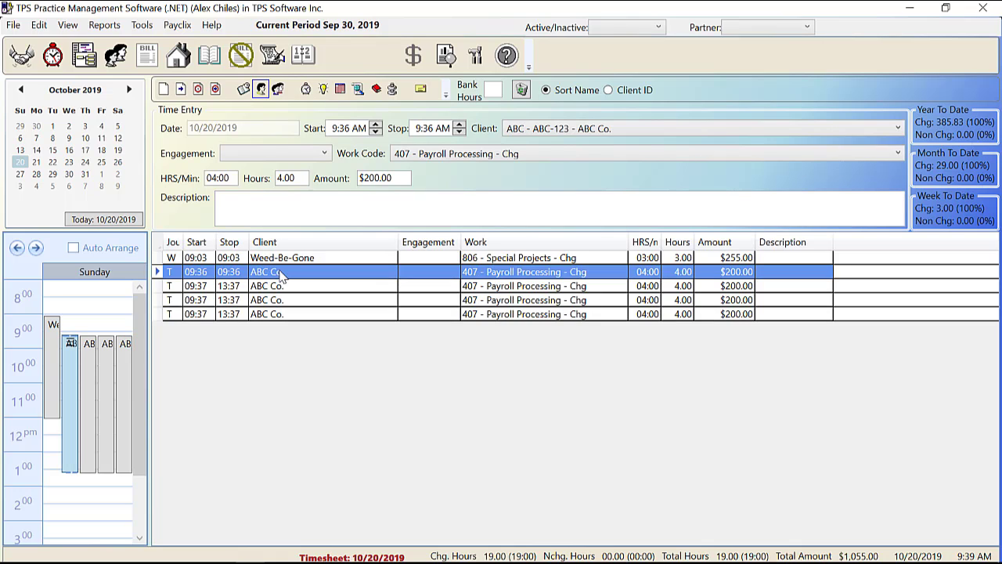
pyautogui.click(531, 131)
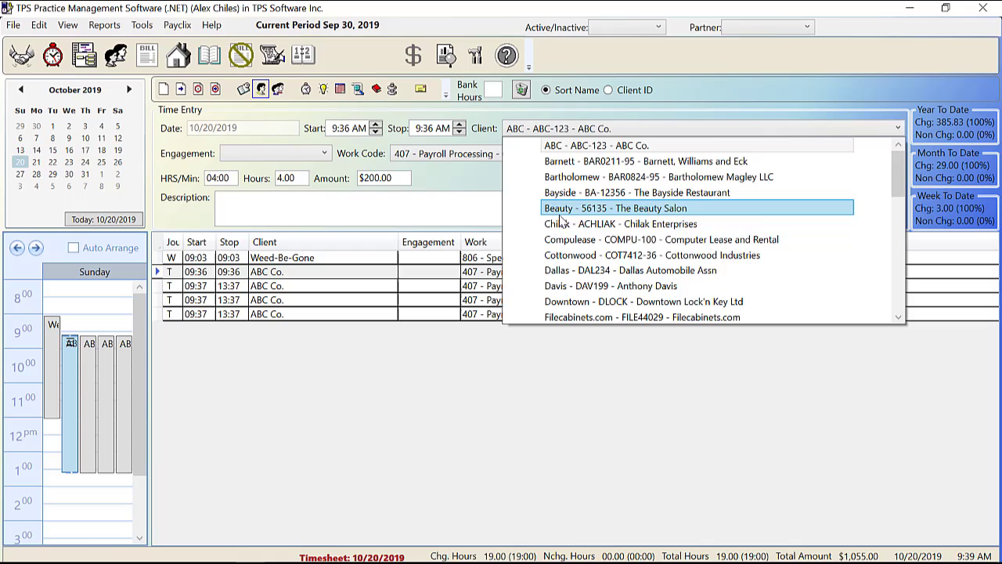
pyautogui.click(564, 255)
pyautogui.click(325, 289)
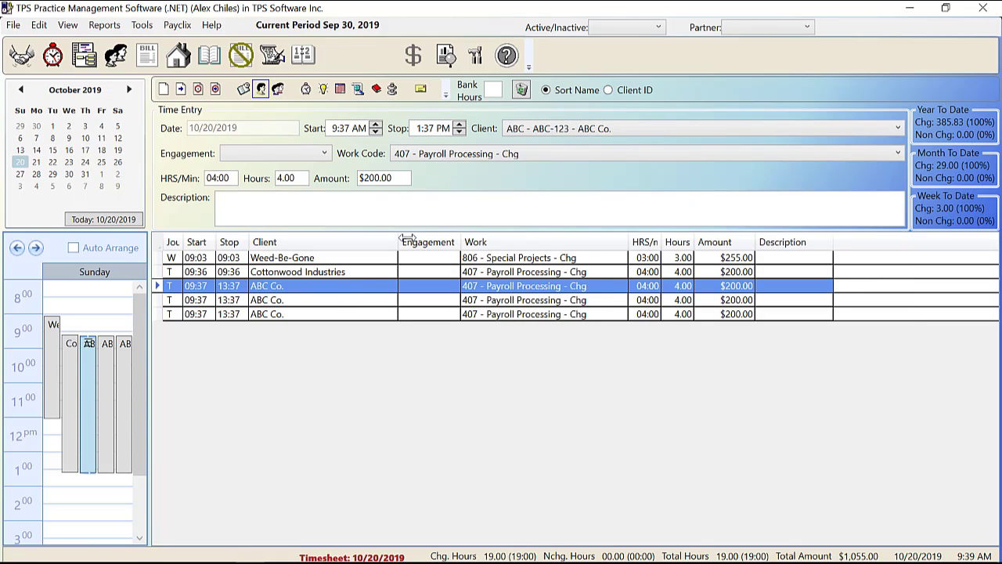
pyautogui.click(558, 133)
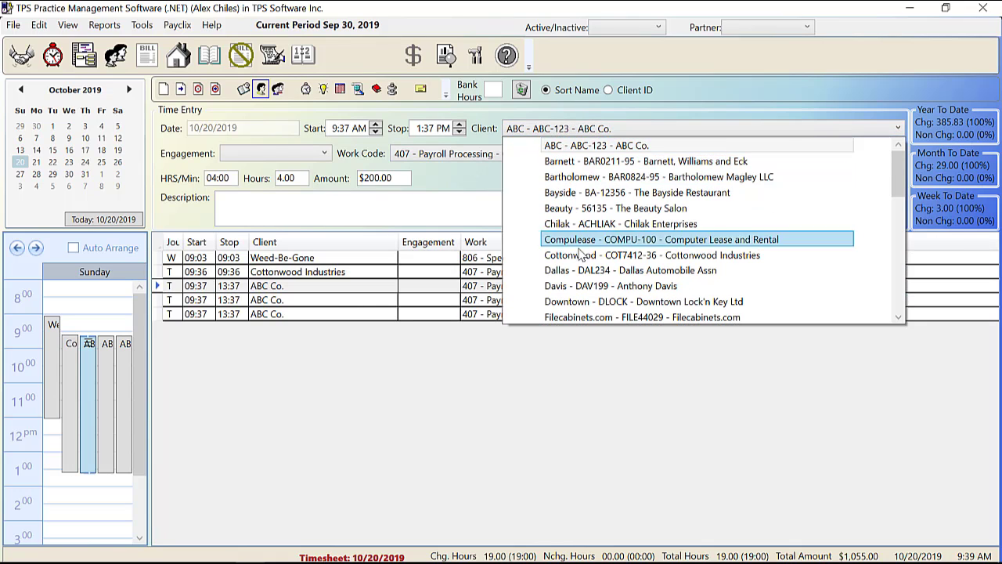
pyautogui.click(564, 264)
pyautogui.click(317, 301)
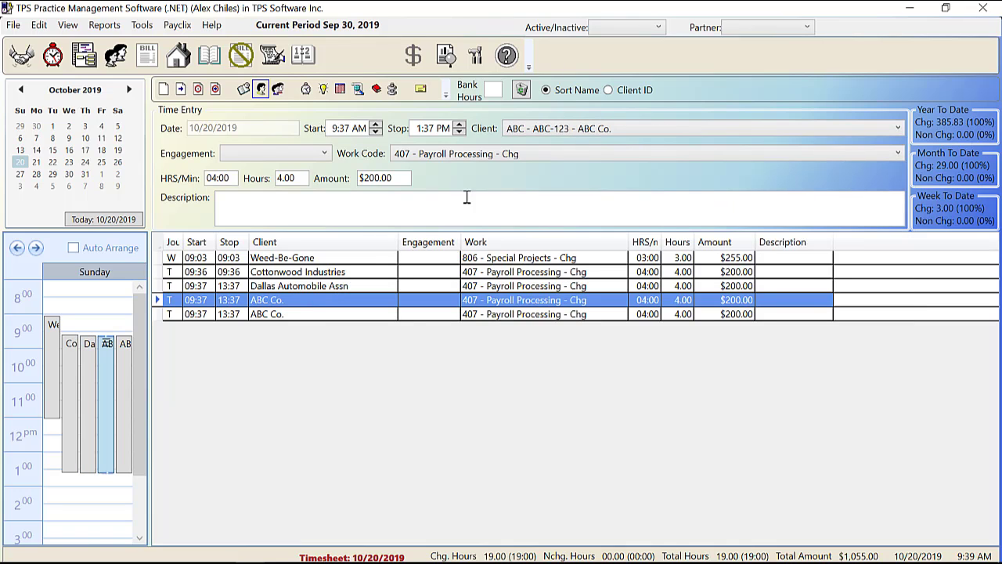
pyautogui.click(559, 135)
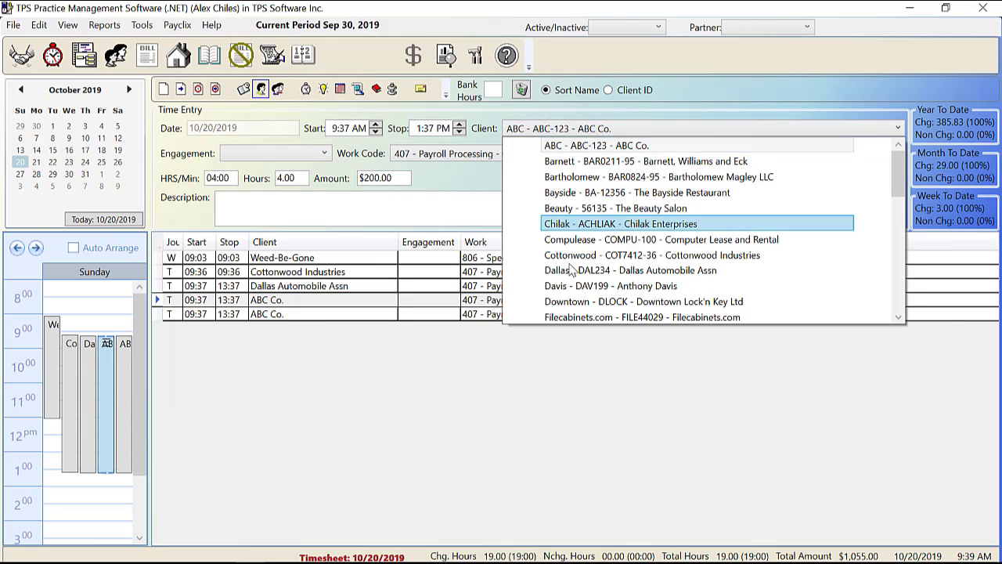
pyautogui.click(581, 302)
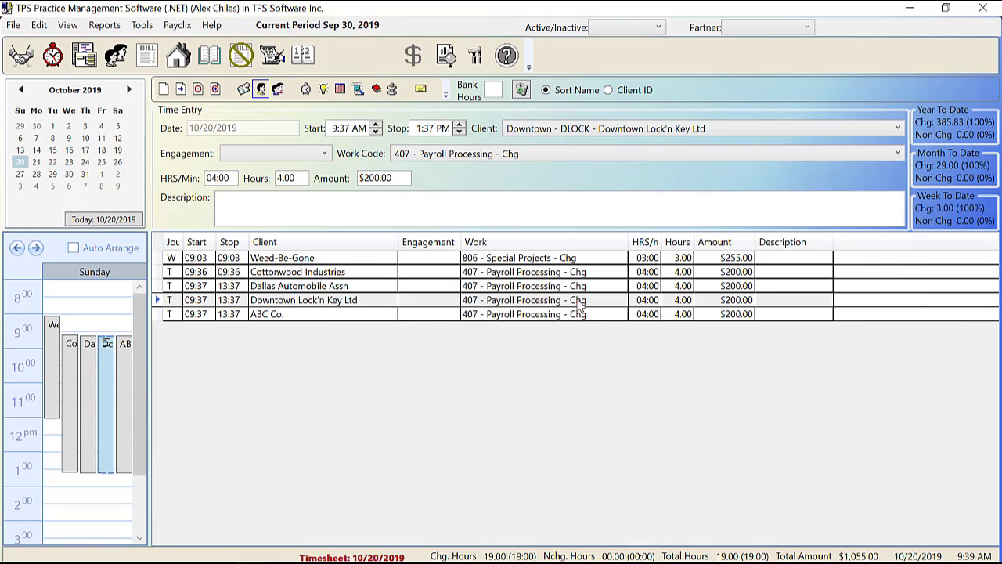
pyautogui.click(301, 316)
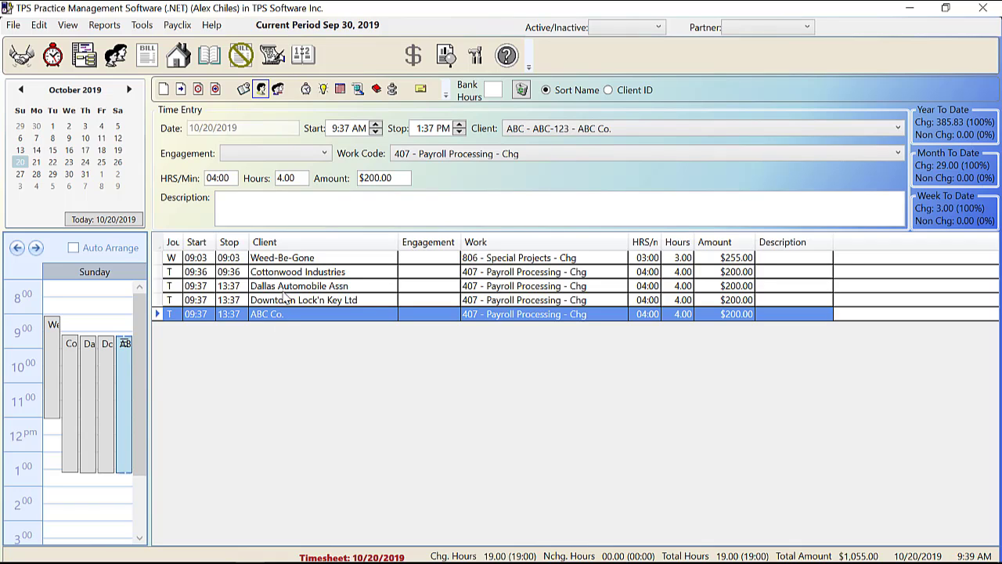
# Start a timed entry for the individual client listed as MSW, with work code 201 - Review Planing
pyautogui.click(198, 89)
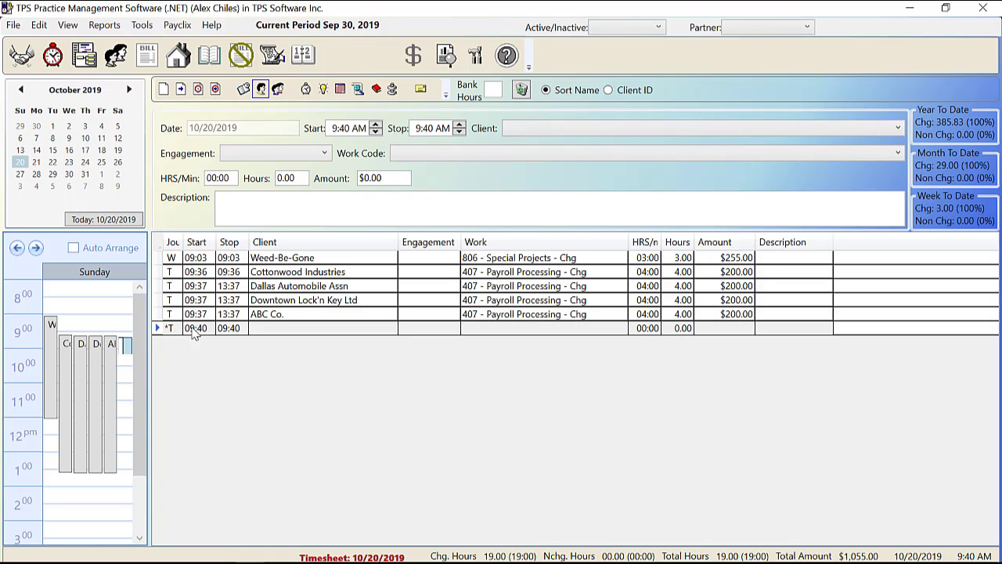
pyautogui.click(506, 129)
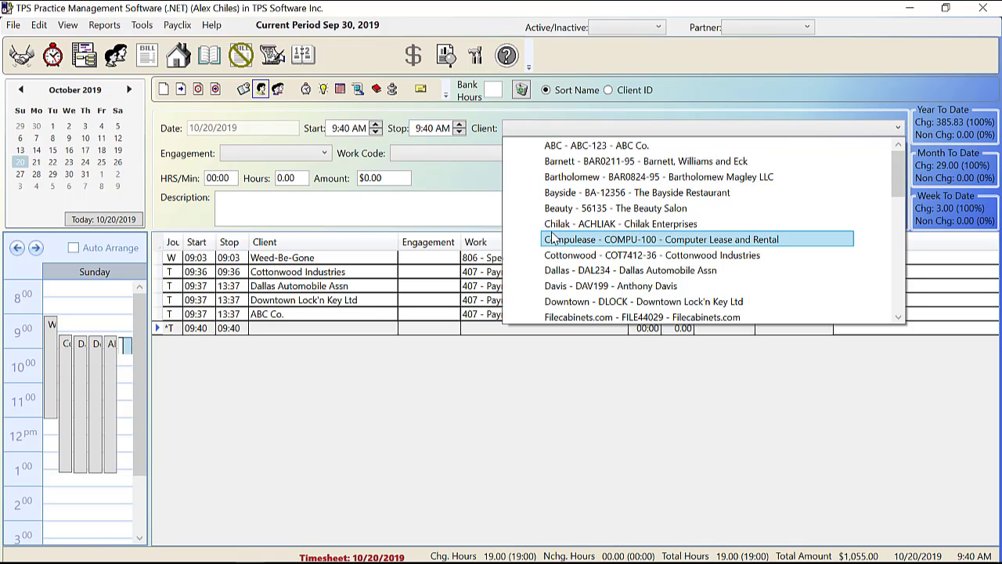
pyautogui.scroll(-7, 548, 238)
pyautogui.click(564, 271)
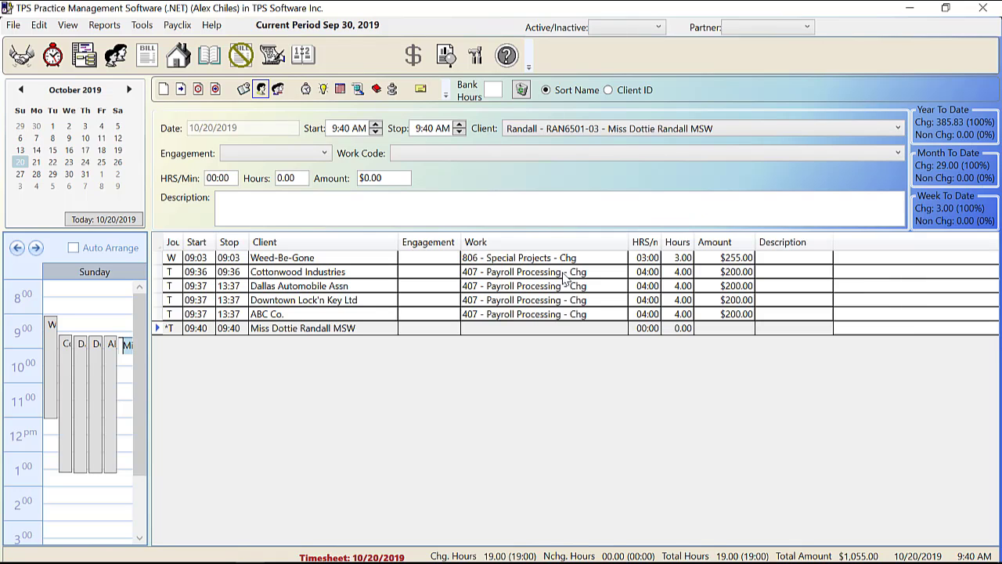
pyautogui.click(523, 153)
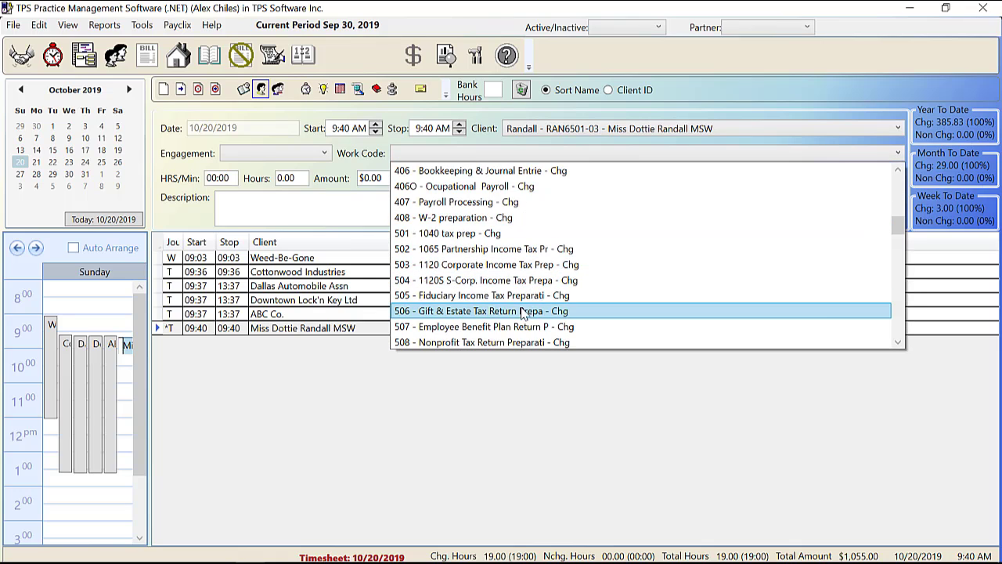
pyautogui.scroll(6, 523, 318)
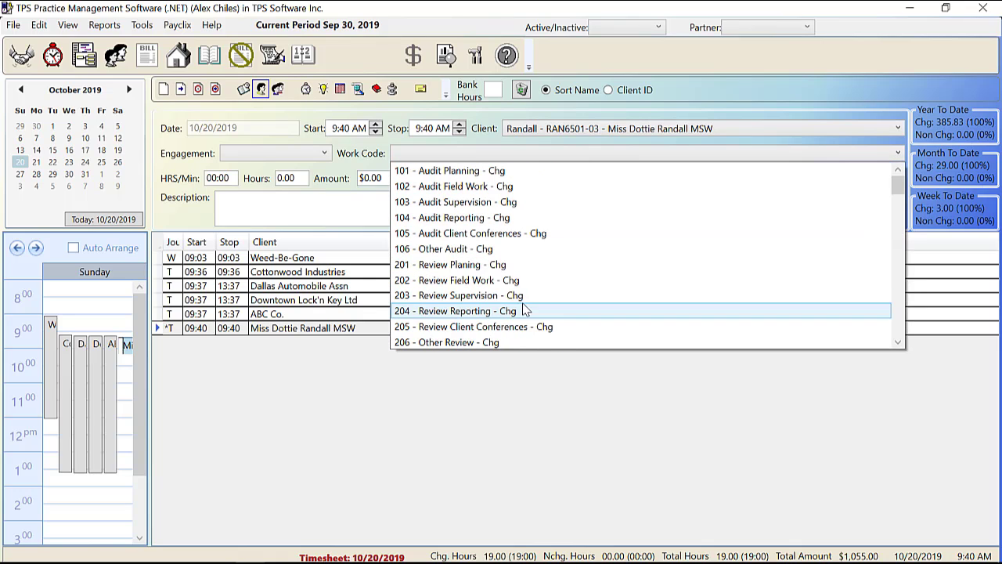
pyautogui.click(502, 266)
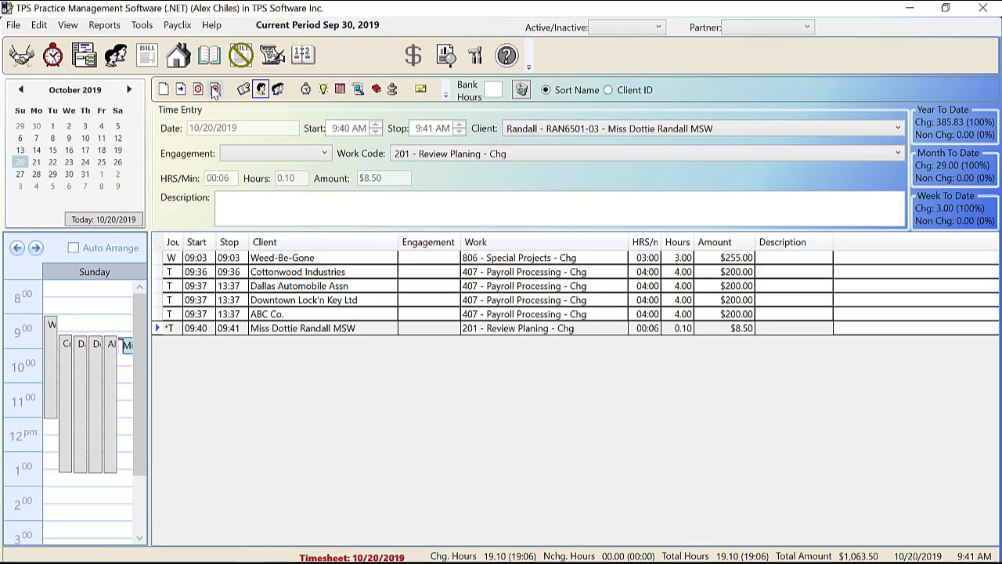
# Stop the running timer on the review planning entry and start a new timed copy of that entry
pyautogui.click(307, 90)
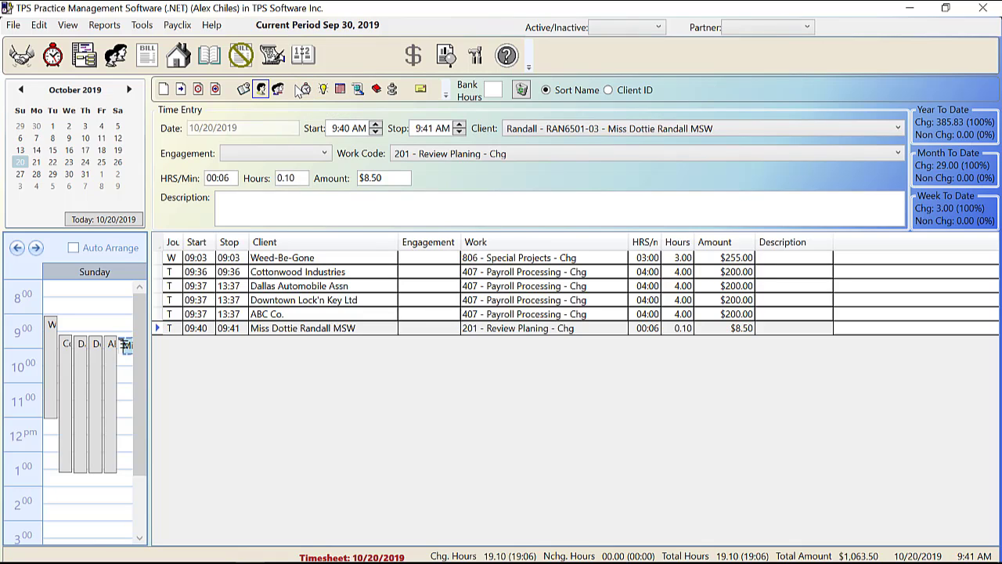
pyautogui.click(216, 90)
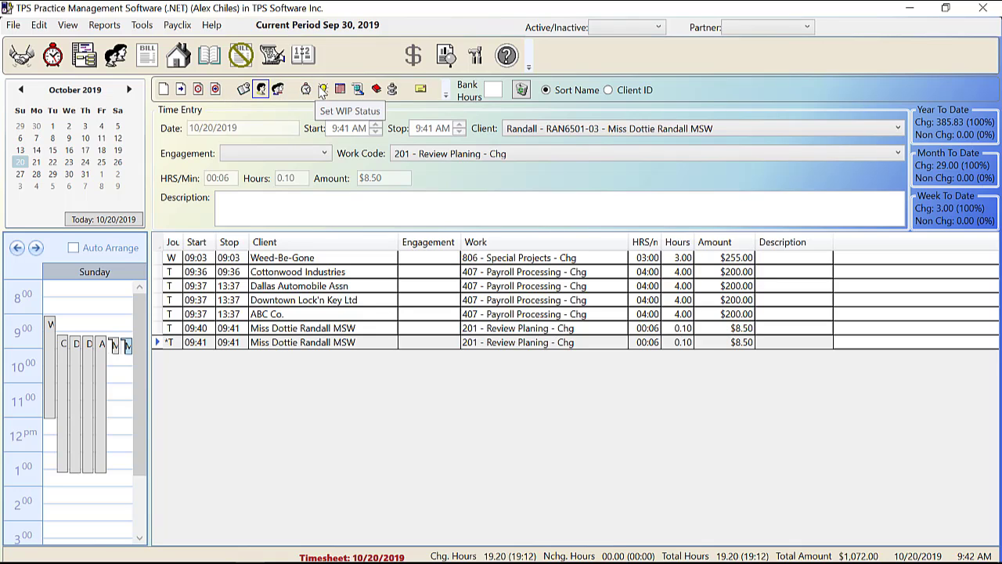
# Set the Cottonwood Industries time entry to WIP status
pyautogui.click(313, 272)
pyautogui.click(323, 89)
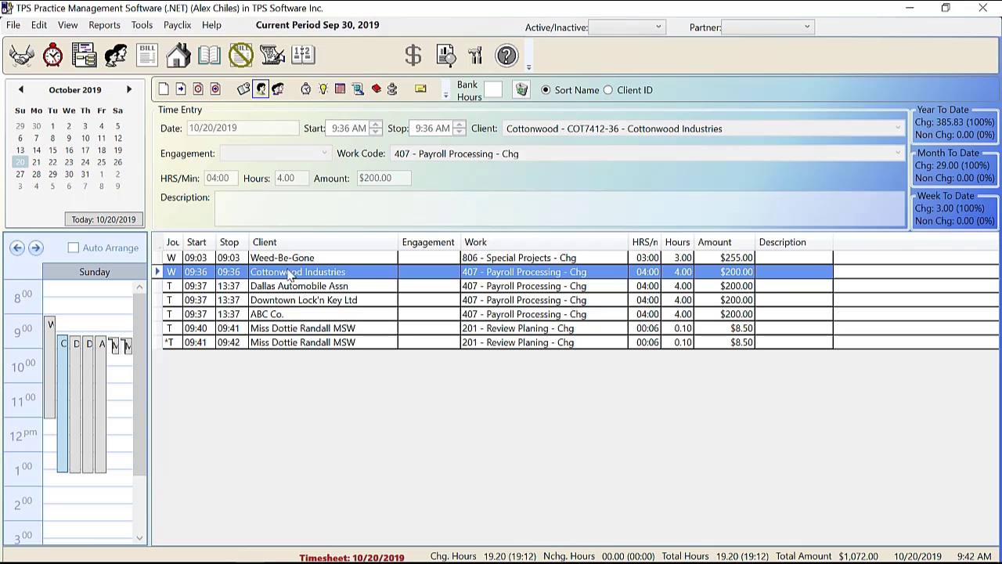
# Open the October 2019 time totals calendar and view it by amounts, then by hours again
pyautogui.click(341, 90)
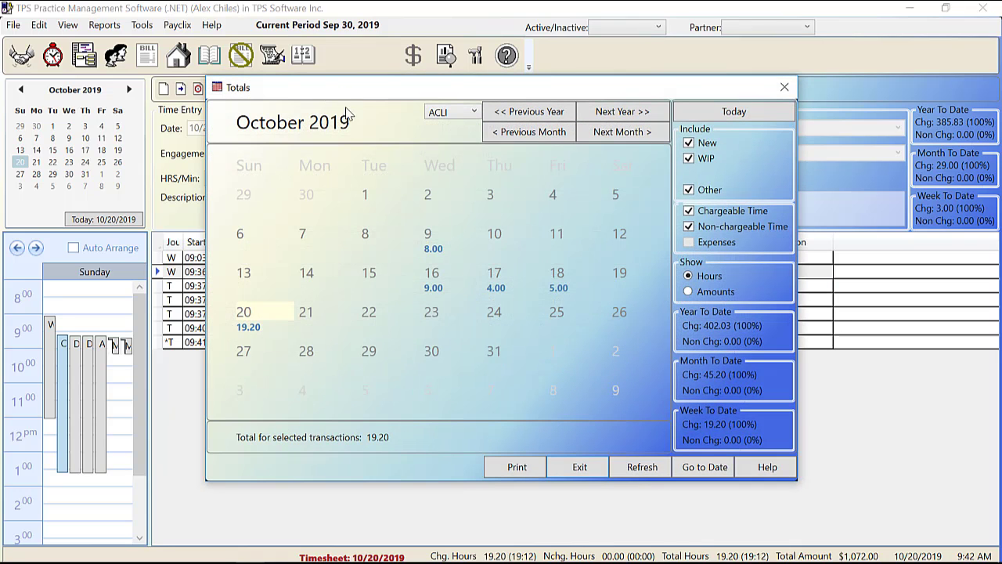
pyautogui.click(689, 226)
pyautogui.click(688, 292)
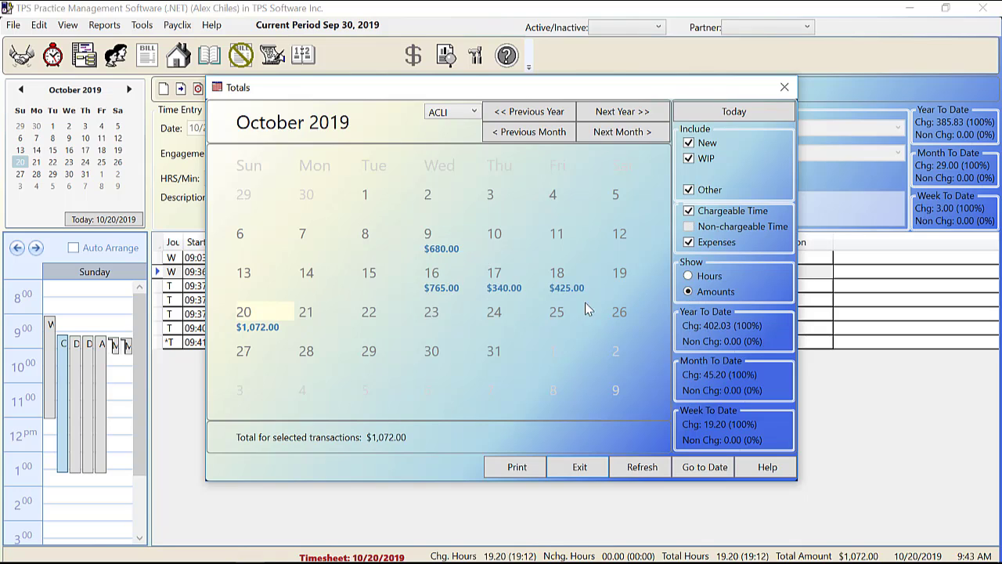
pyautogui.click(688, 276)
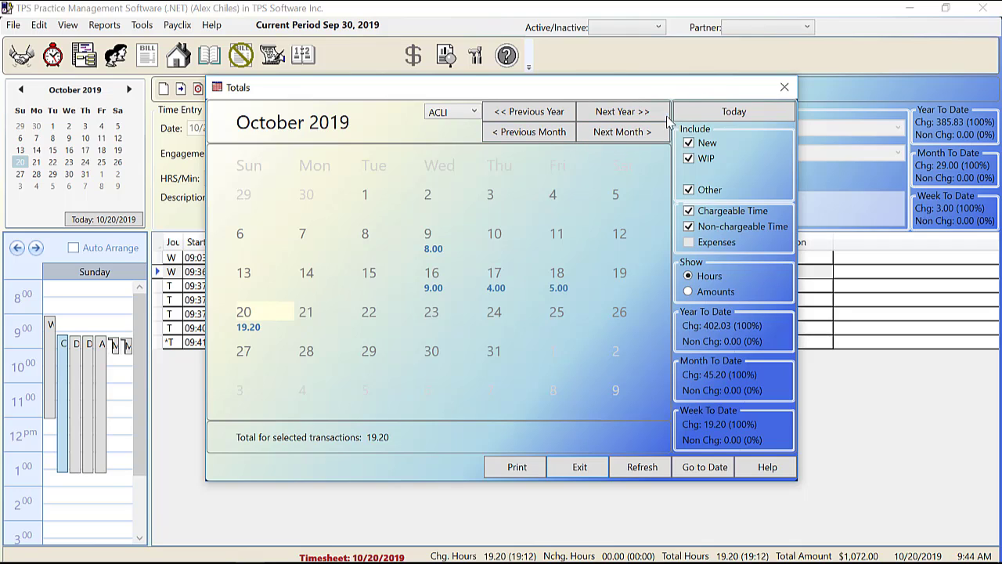
# Select October 9 through 18 in the totals calendar to total the hours of that date range
pyautogui.click(439, 238)
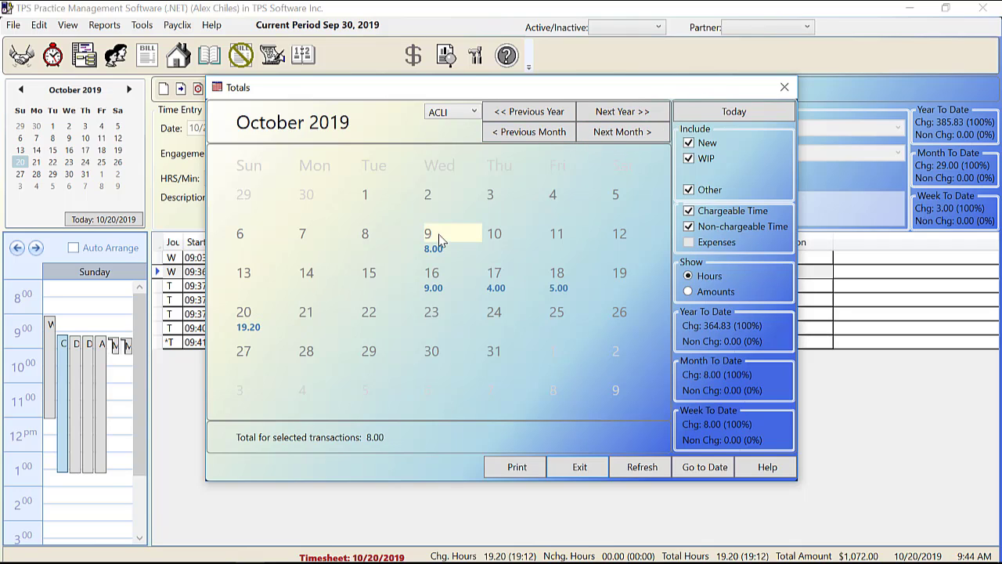
pyautogui.keyDown('shift'); pyautogui.click(440, 286); pyautogui.keyUp('shift')
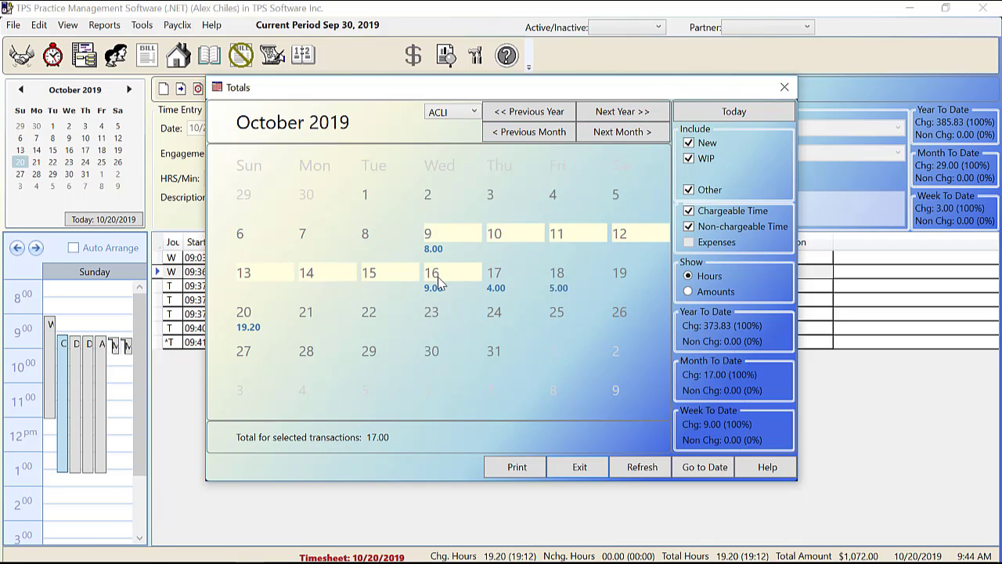
pyautogui.keyDown('shift'); pyautogui.click(502, 282); pyautogui.keyUp('shift')
pyautogui.keyDown('shift'); pyautogui.click(553, 281); pyautogui.keyUp('shift')
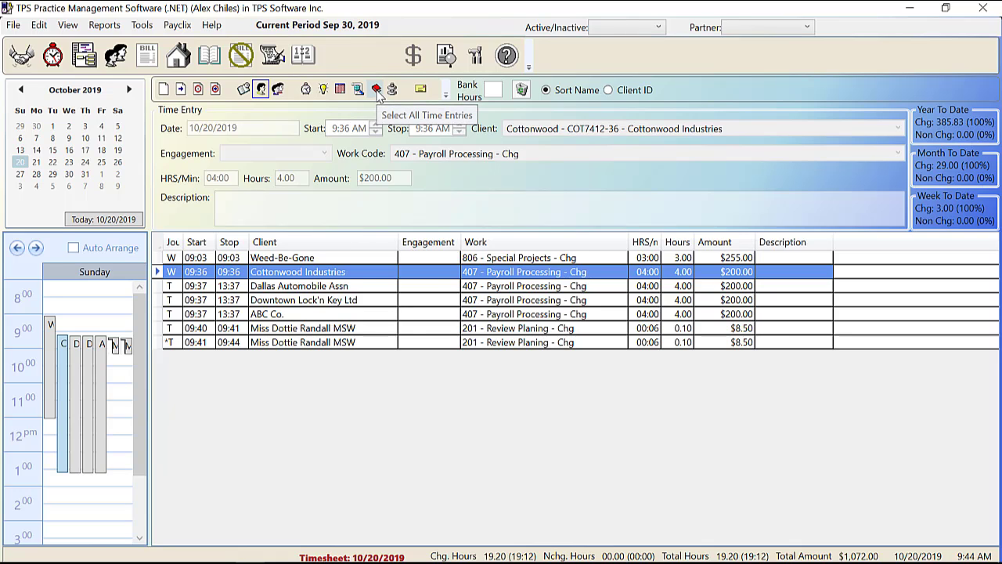
# Stop the running timer on the 9:41 review planning entry and merge it with the similar 9:40 transaction
pyautogui.click(377, 90)
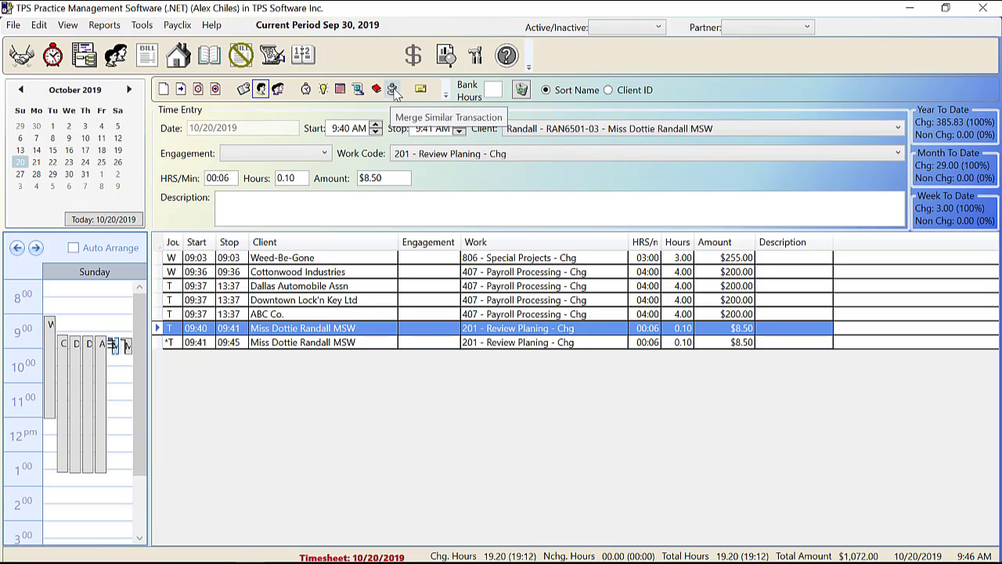
pyautogui.click(266, 345)
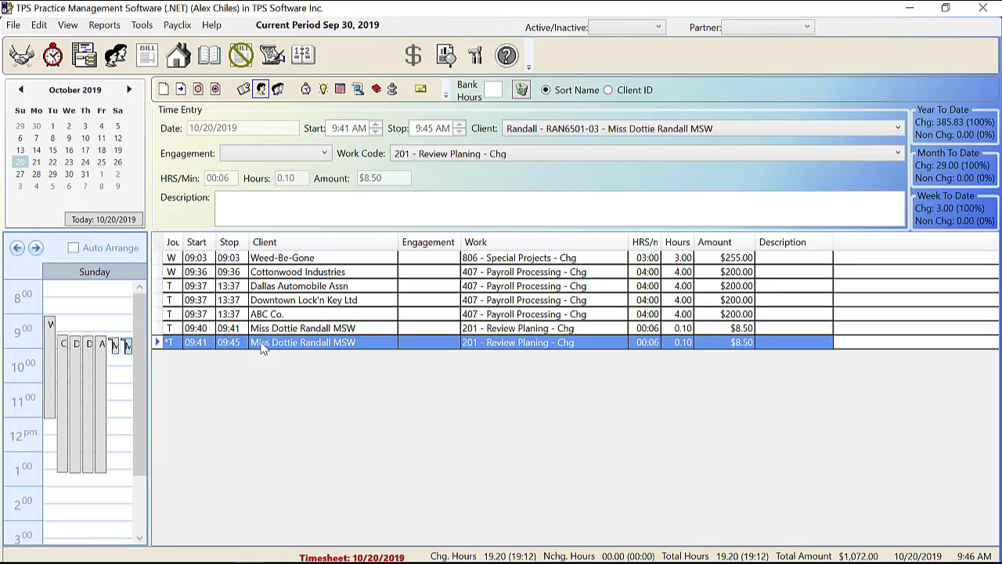
pyautogui.click(306, 89)
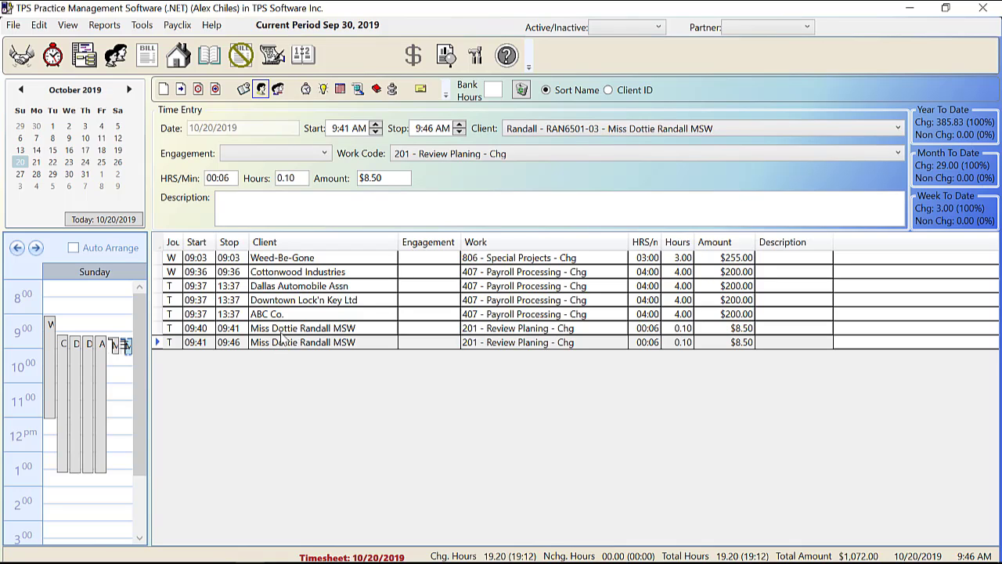
pyautogui.click(393, 88)
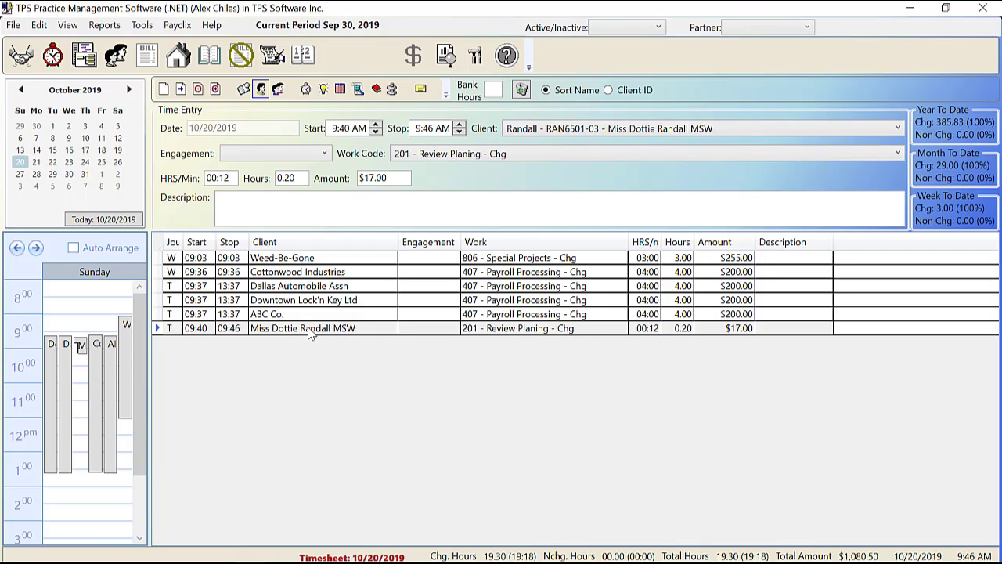
# Locate the option for turning on the Outlook connection without enabling it
pyautogui.click(421, 90)
pyautogui.click(150, 26)
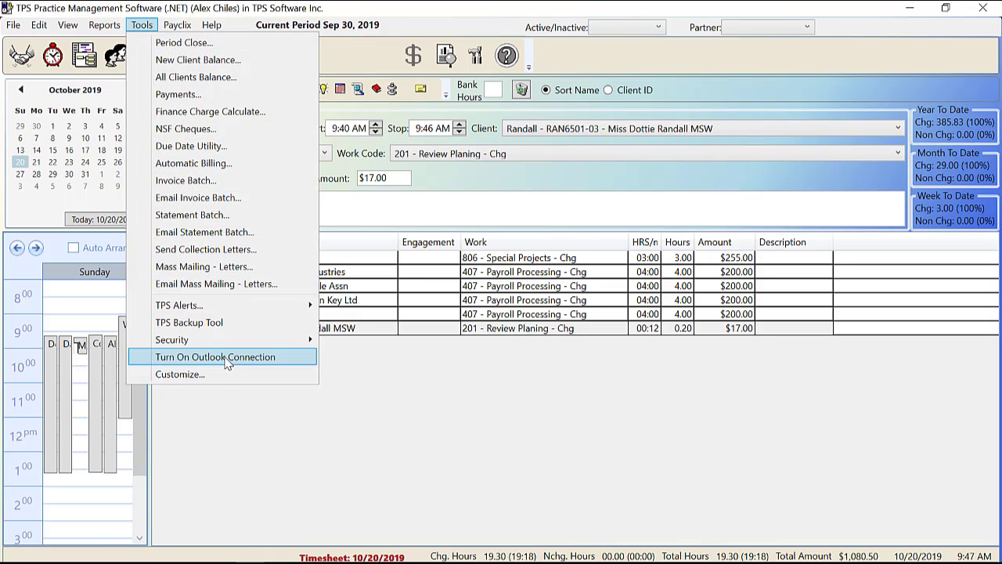
pyautogui.click(367, 401)
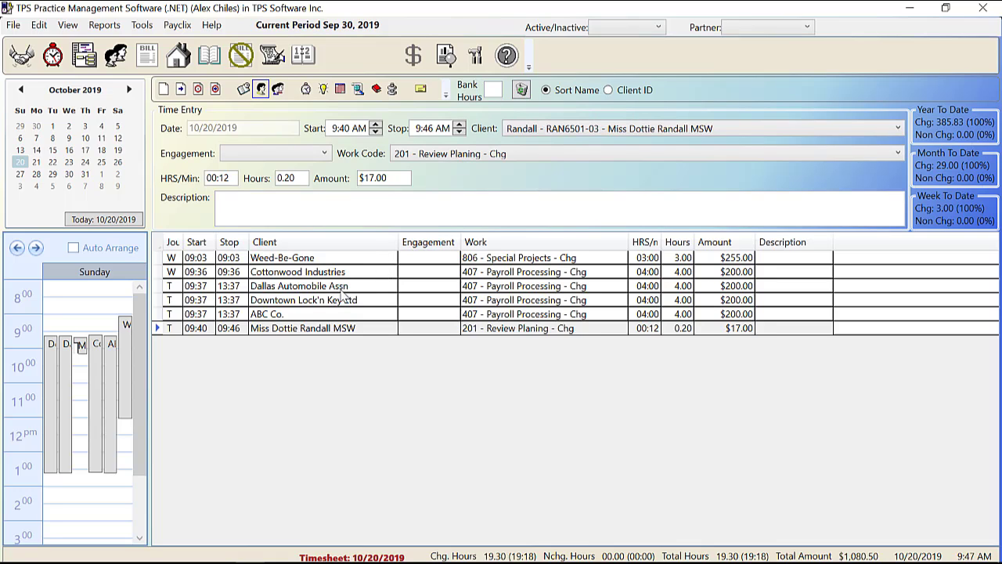
# Delete the Dallas Automobile Assn payroll processing entry from the timesheet
pyautogui.click(280, 290)
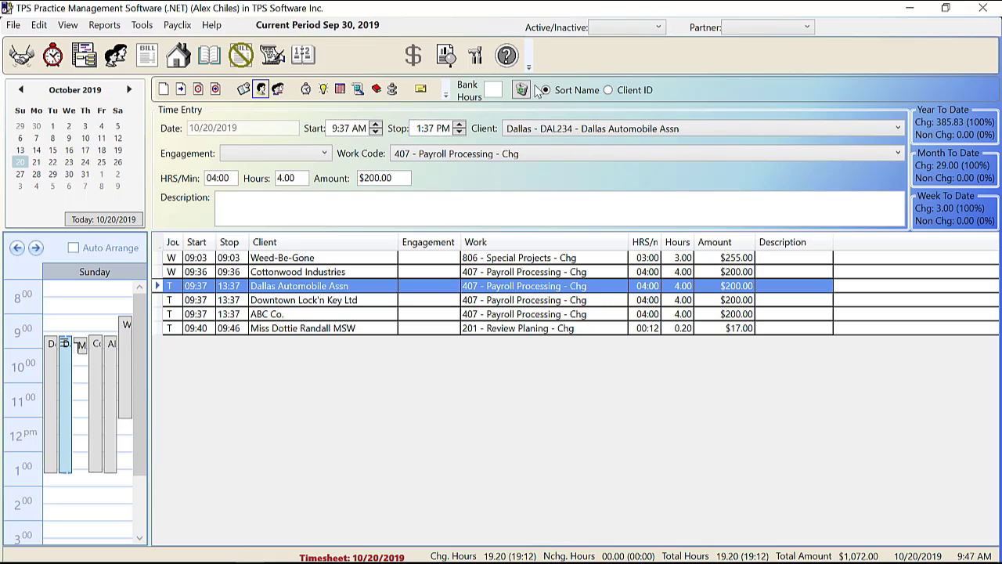
pyautogui.click(522, 90)
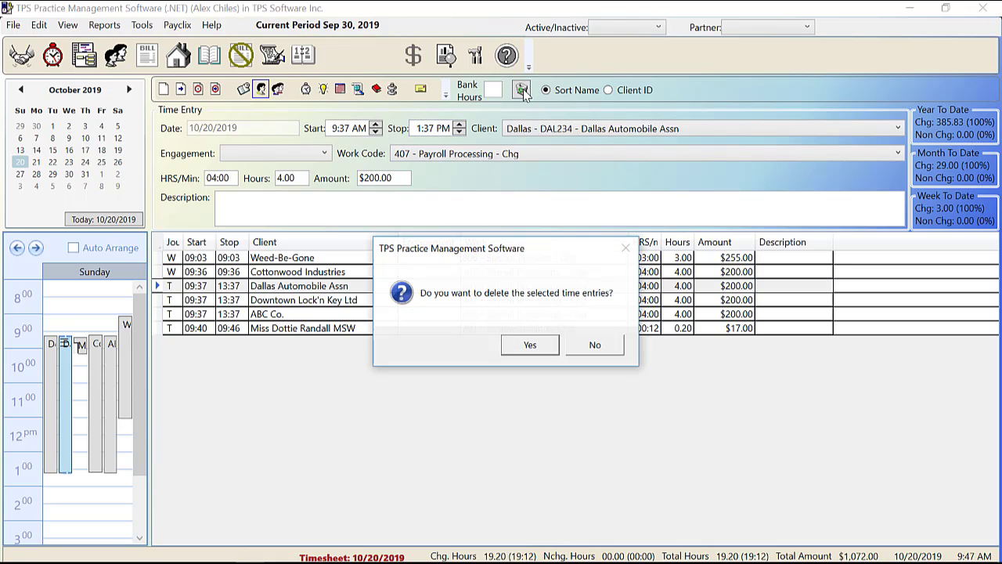
pyautogui.click(530, 346)
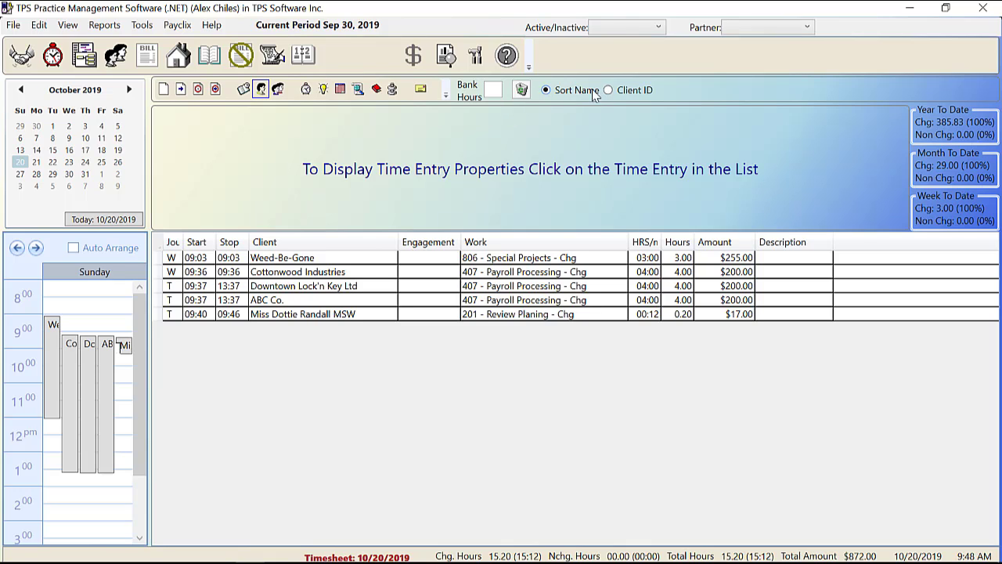
# Display the Weed-Be-Gone client by Client ID, then add a blank time entry and view its client list in that order
pyautogui.click(514, 260)
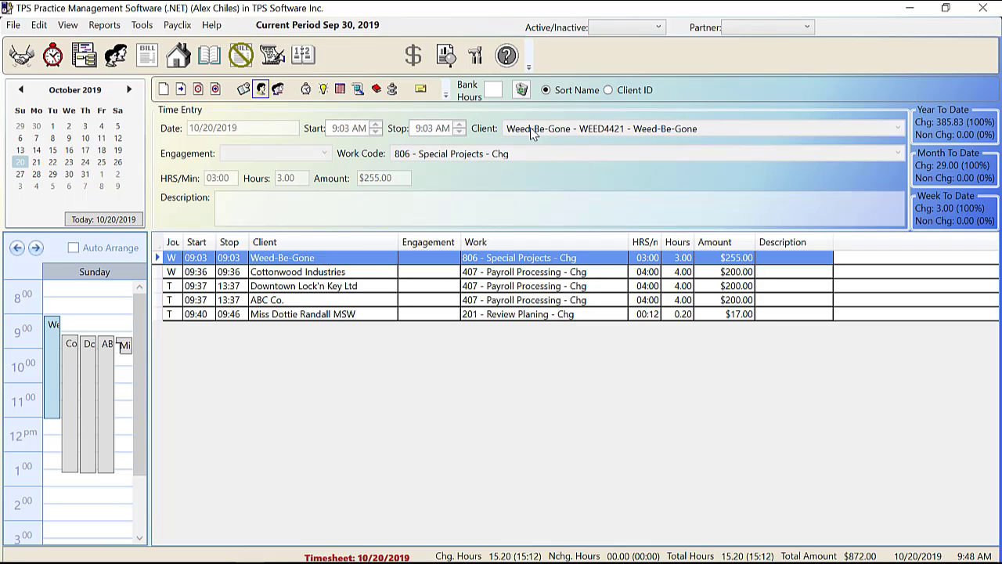
pyautogui.click(608, 90)
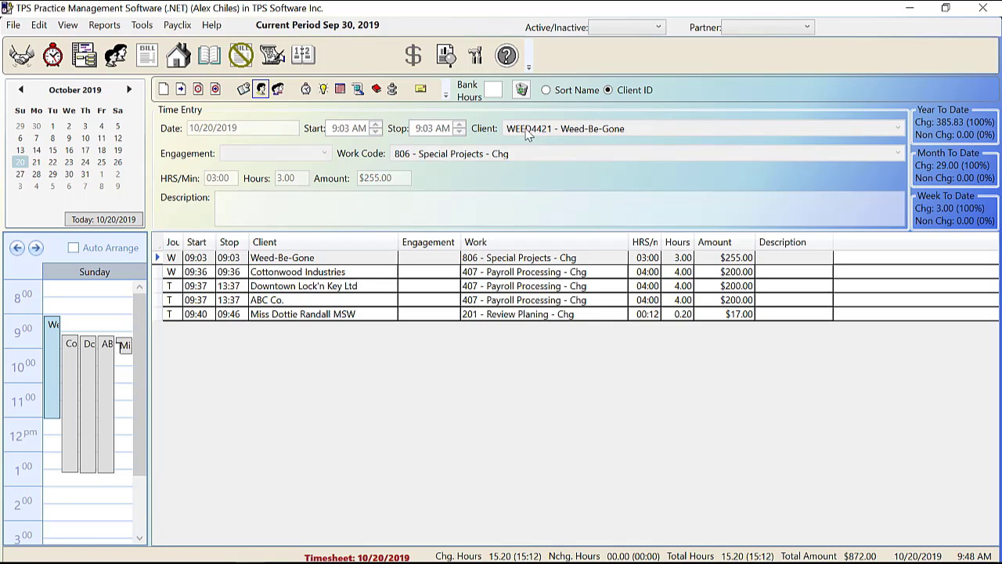
pyautogui.click(164, 89)
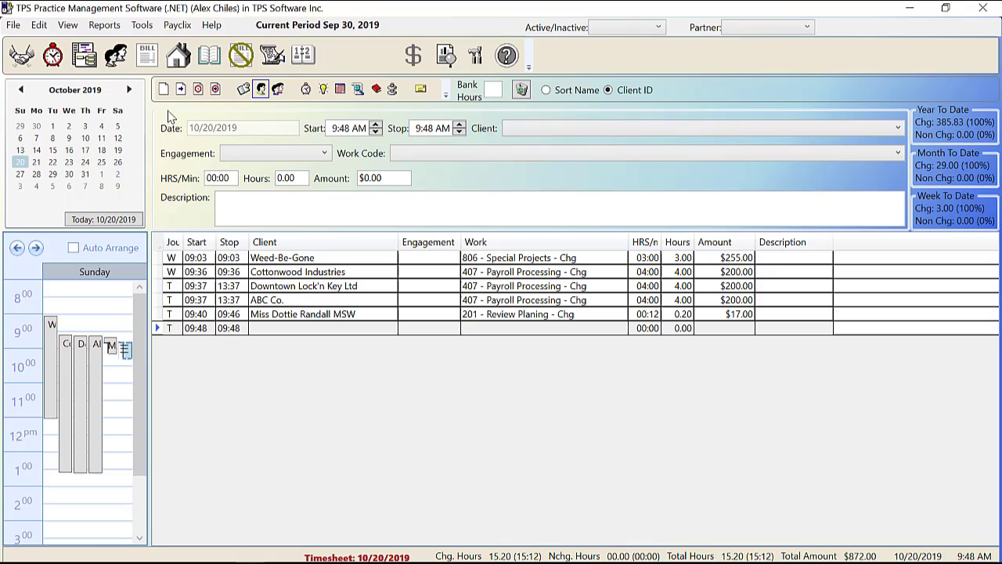
pyautogui.click(548, 134)
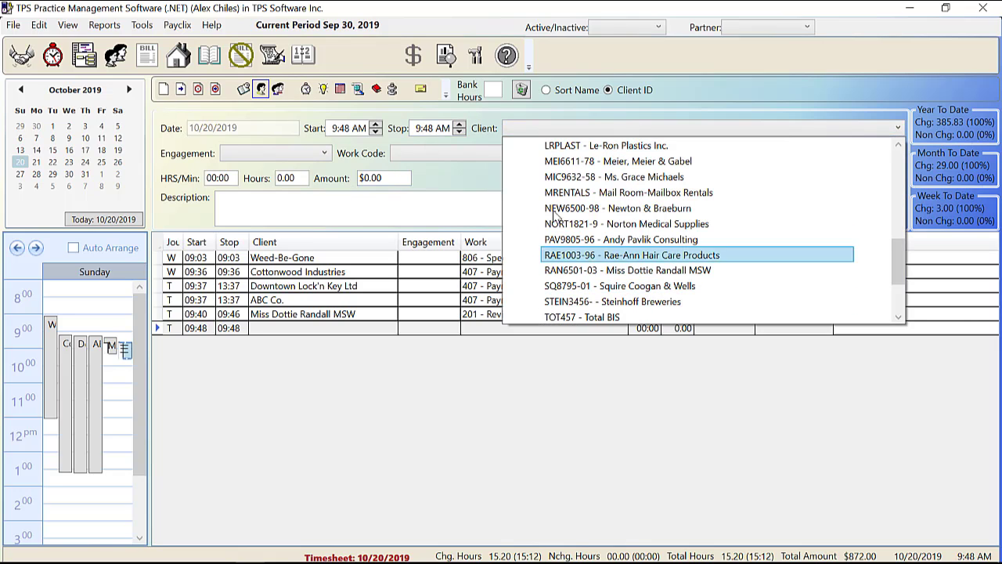
# Switch the client display back to Sort Name and view the blank entry's client list in that order
pyautogui.click(546, 90)
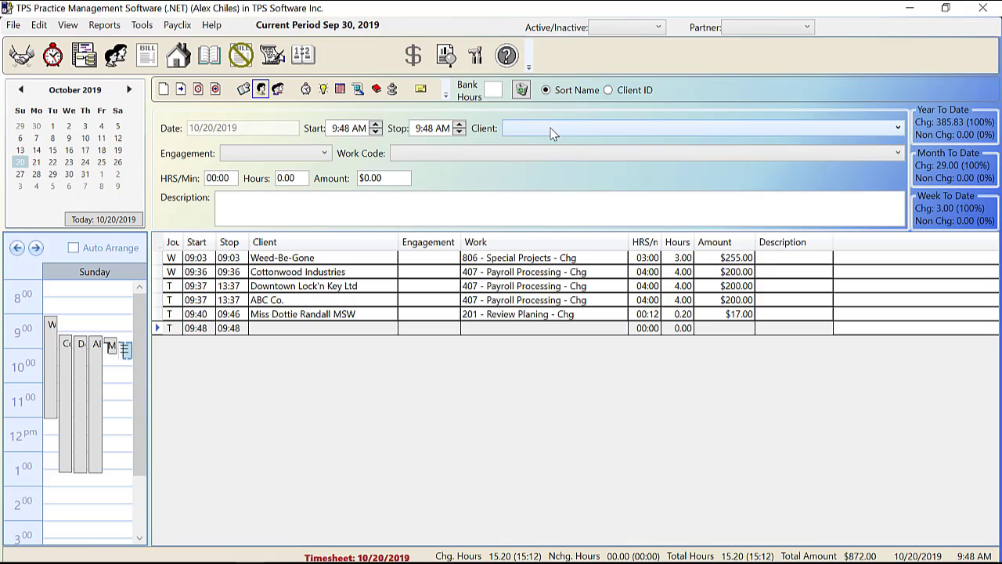
pyautogui.click(550, 130)
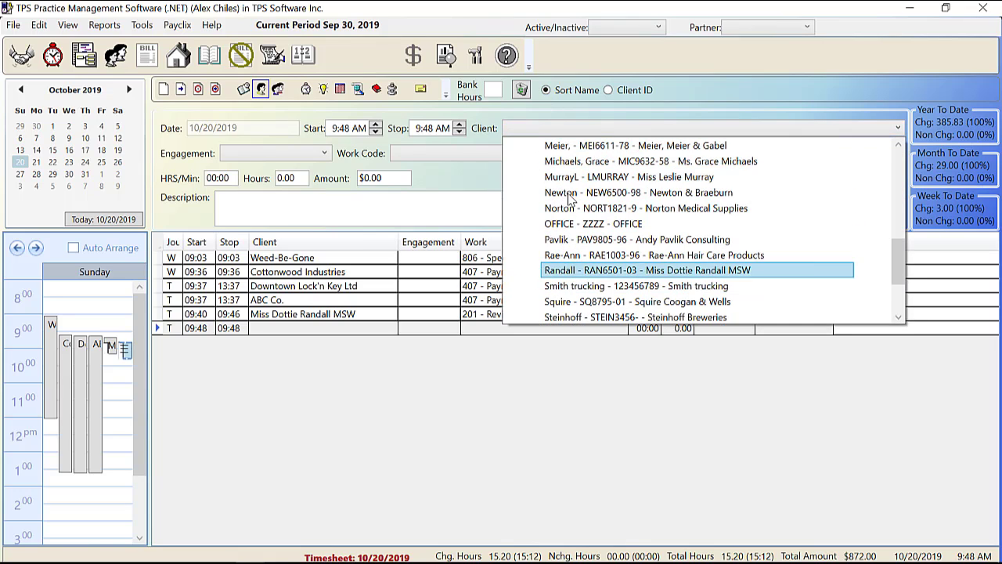
pyautogui.click(497, 113)
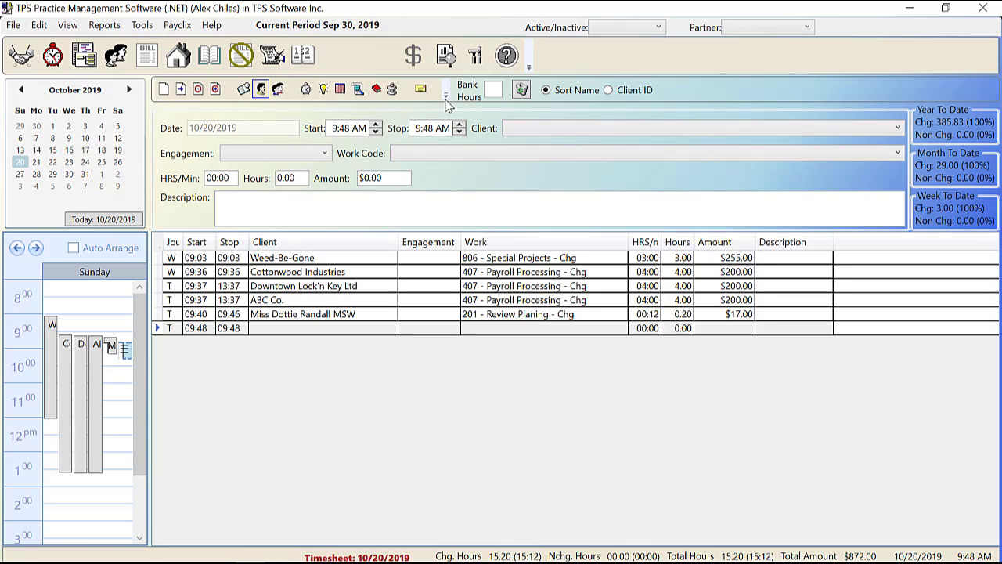
# Add a 3:00 PM to 3:30 PM time entry in the day schedule for client Newton & Braeburn
pyautogui.scroll(-1, 141, 405)
pyautogui.moveTo(141, 405); pyautogui.dragTo(137, 436)
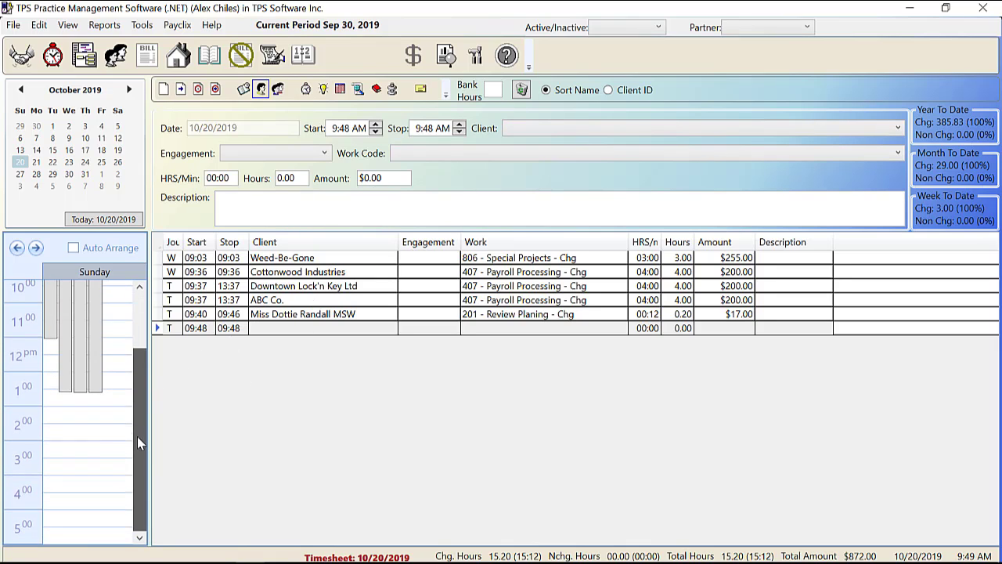
pyautogui.doubleClick(66, 457)
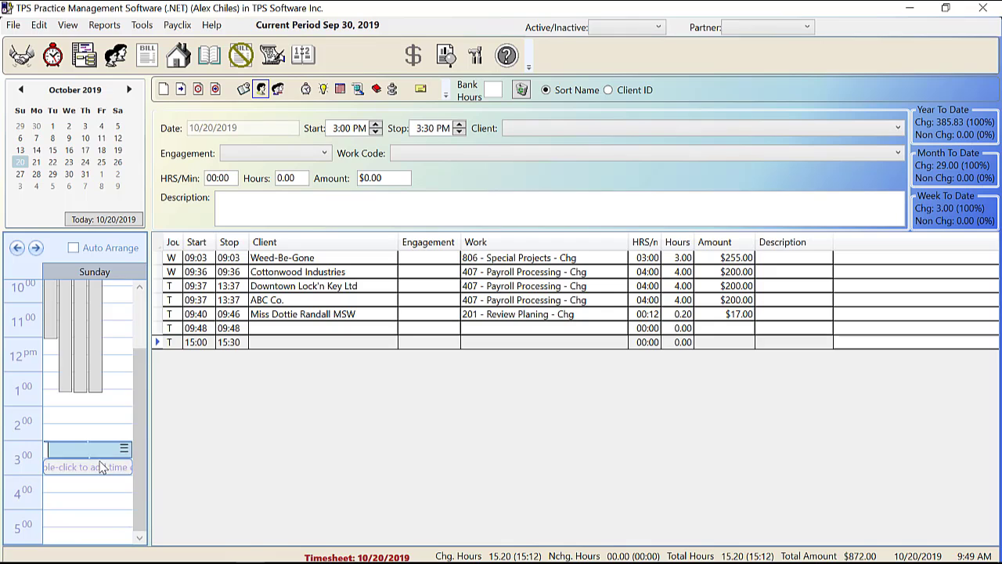
pyautogui.click(554, 129)
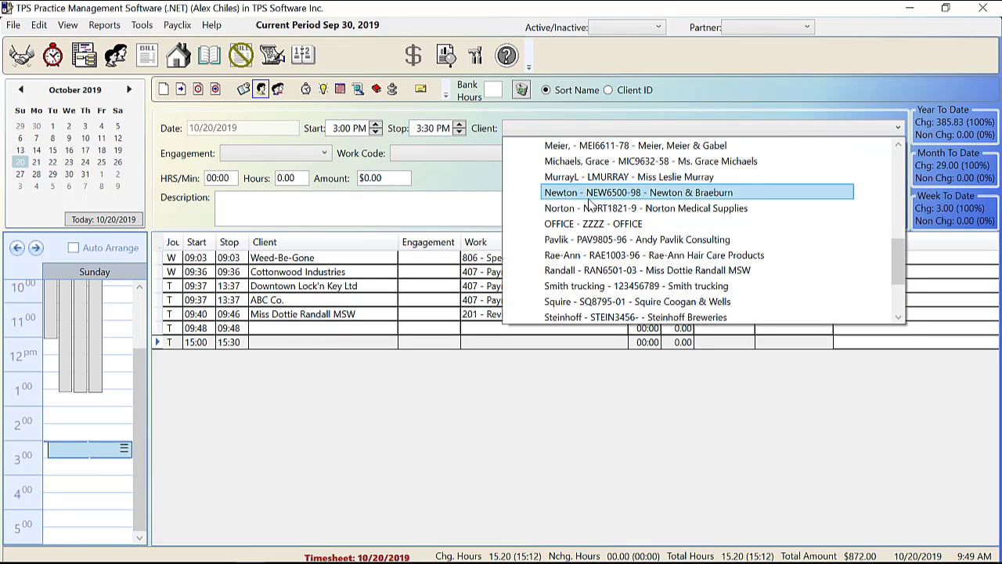
pyautogui.click(588, 195)
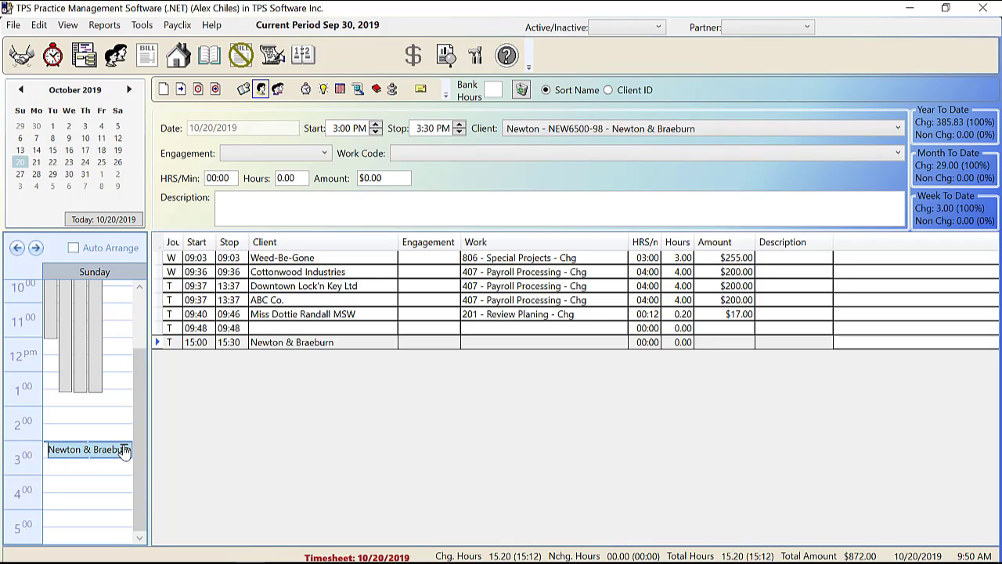
# Move the Newton & Braeburn entry in the day schedule to start at 2:00 PM and extend it to 6:00 PM
pyautogui.moveTo(125, 450); pyautogui.dragTo(126, 416)
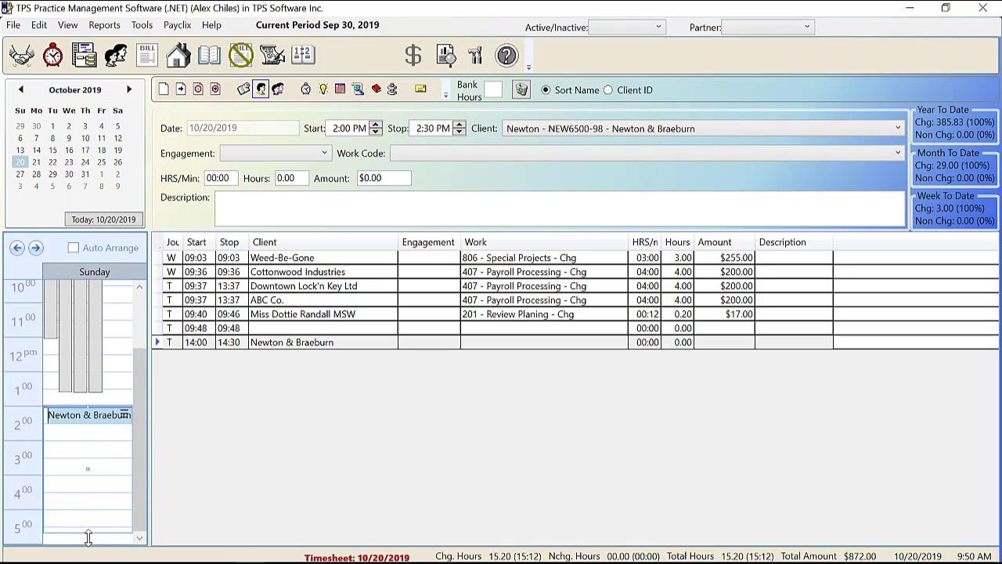
pyautogui.moveTo(88, 538); pyautogui.dragTo(88, 544)
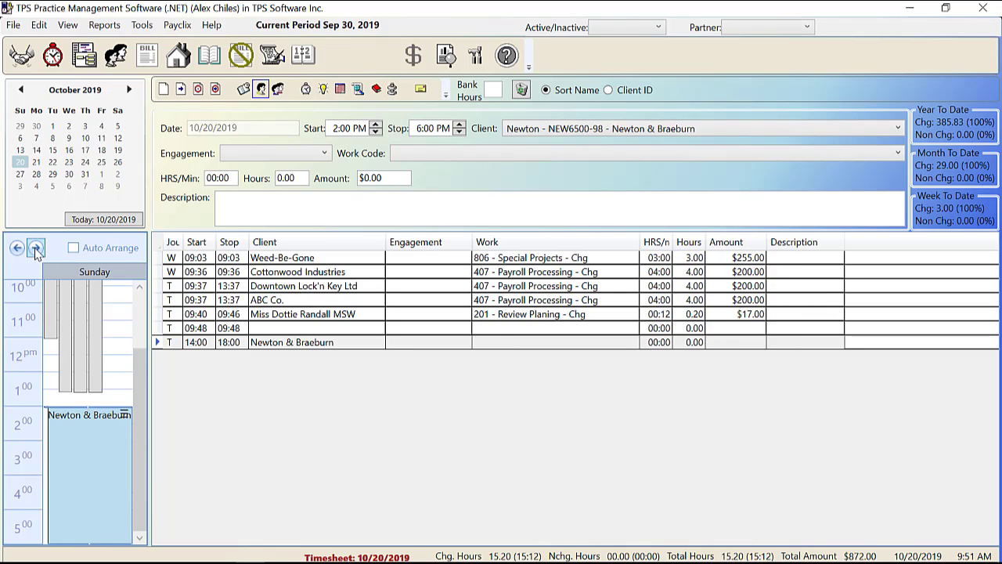
# Narrow the Client column and widen the Engagement column in the time entry list
pyautogui.click(74, 247)
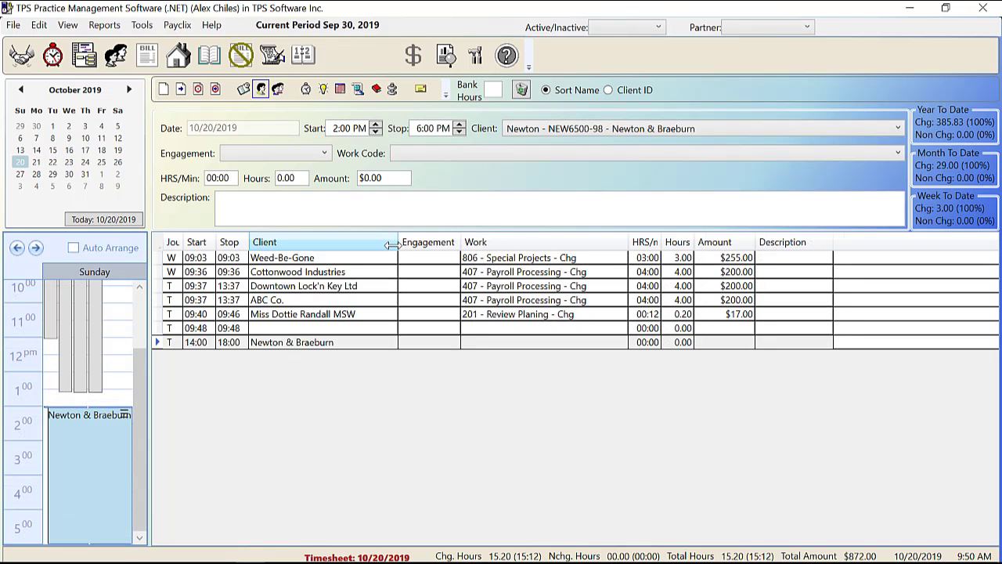
pyautogui.moveTo(398, 242); pyautogui.dragTo(385, 261)
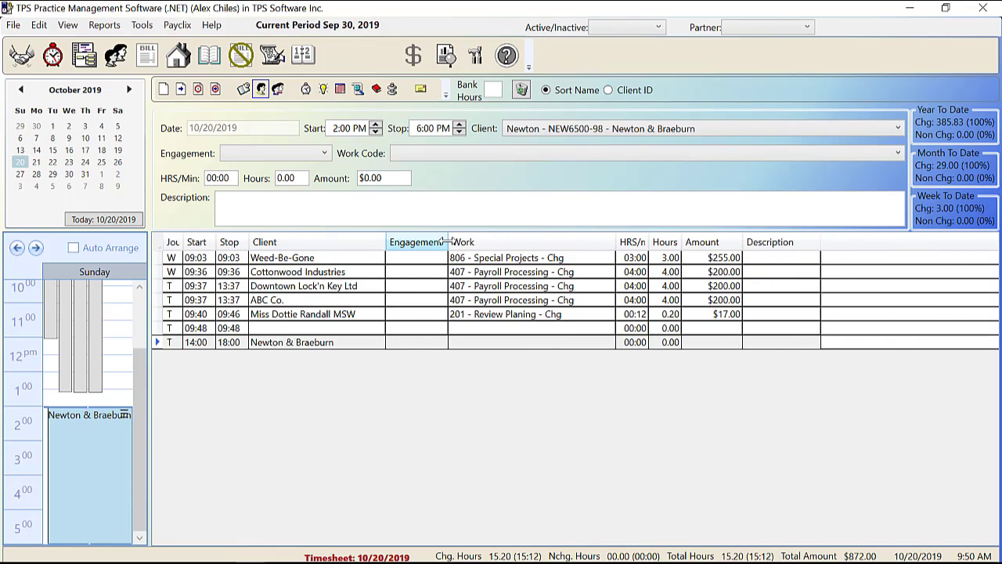
pyautogui.moveTo(447, 241); pyautogui.dragTo(473, 241)
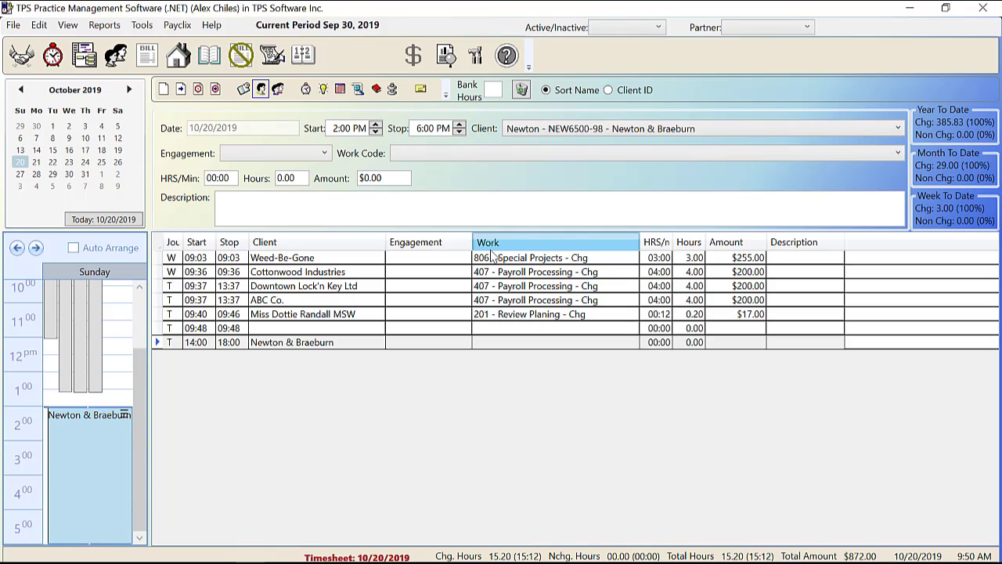